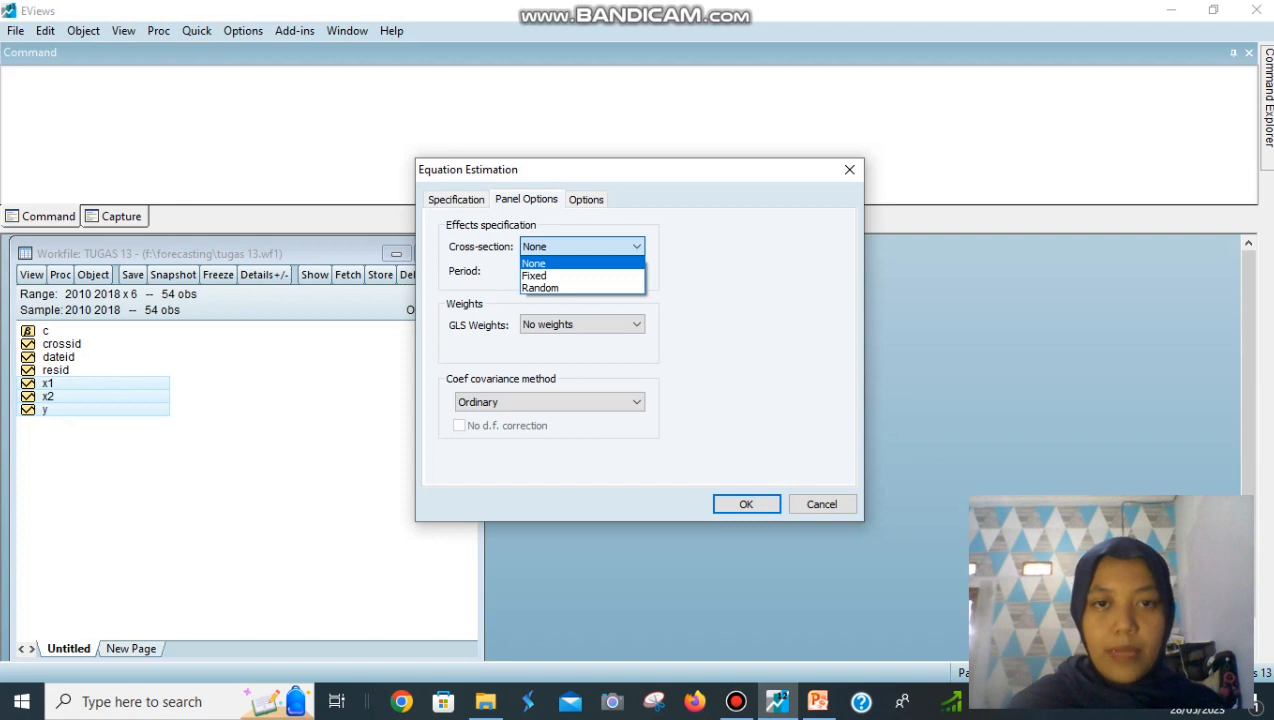
Estimate the panel equation with cross-section effects set to None and freeze its output as a table named CEM
key(Return)
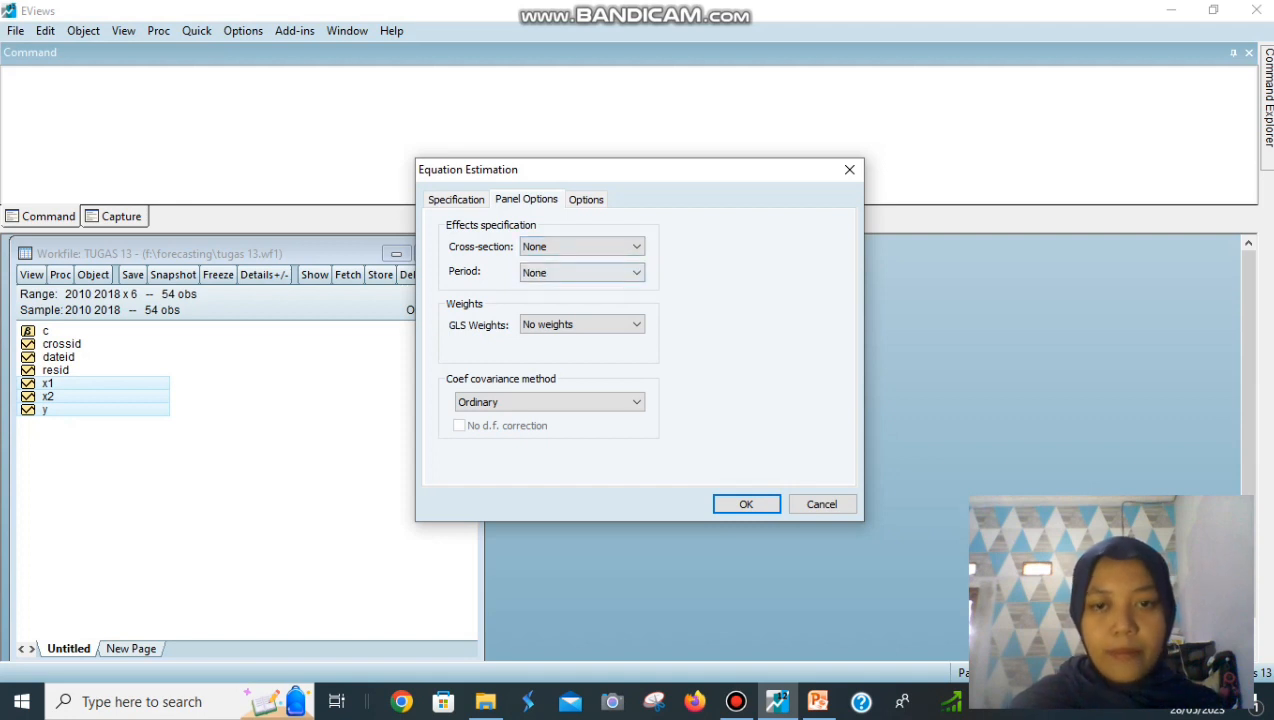
key(Return)
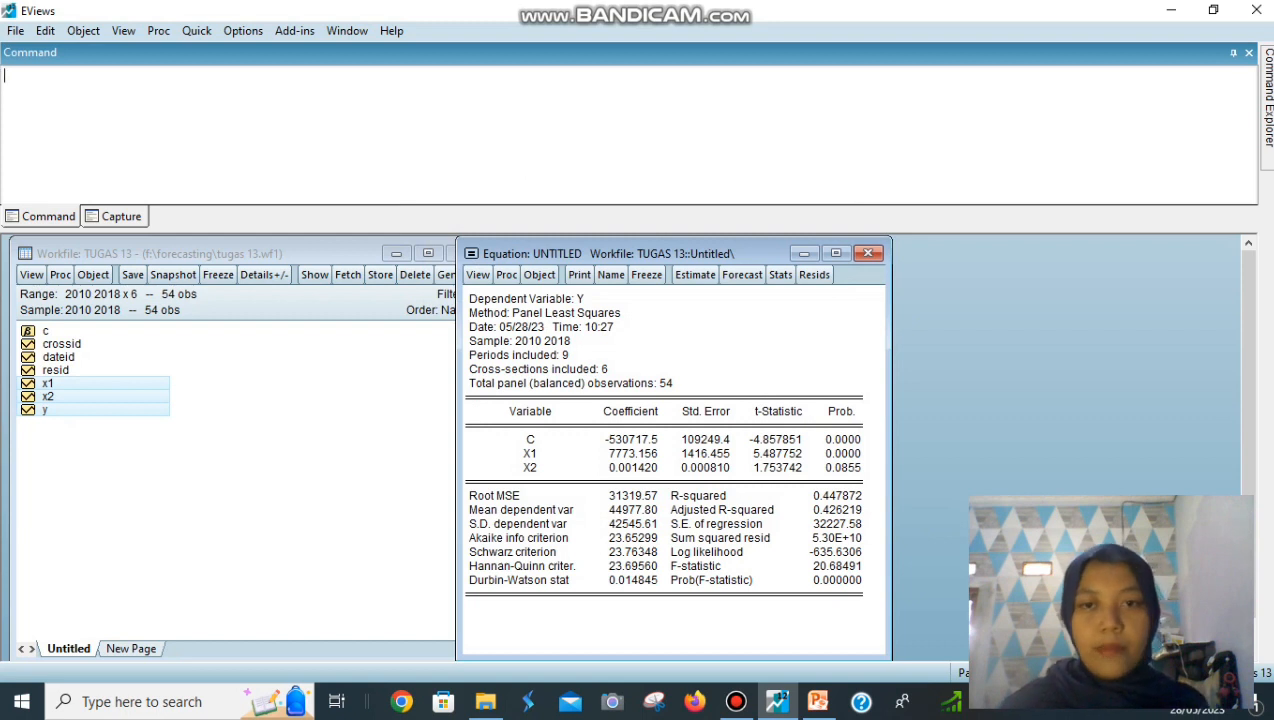
click(646, 275)
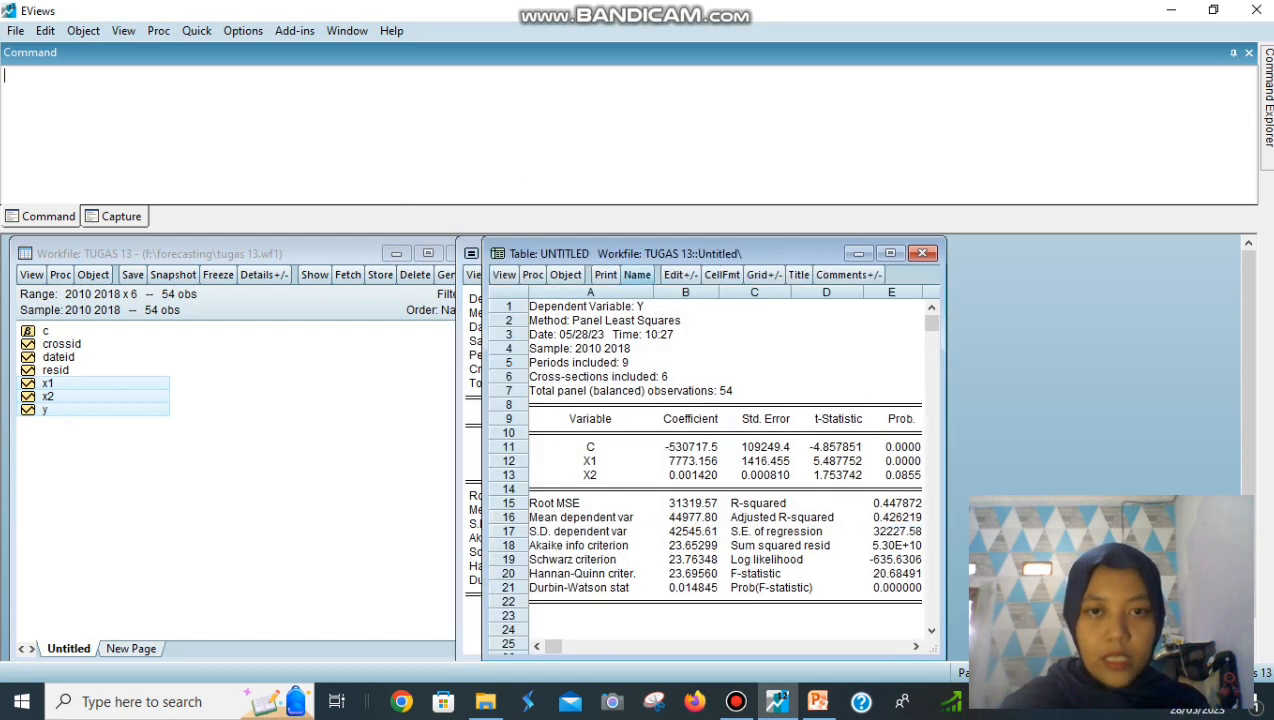
click(637, 274)
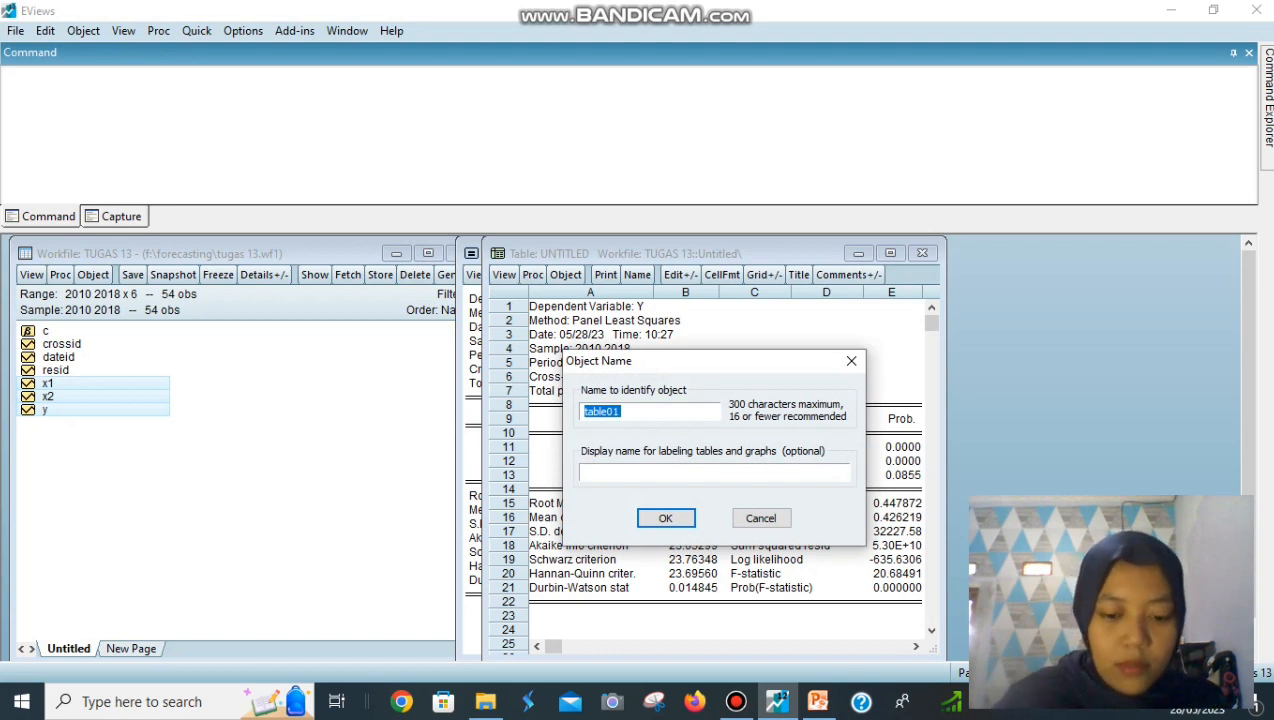
text(CEM)
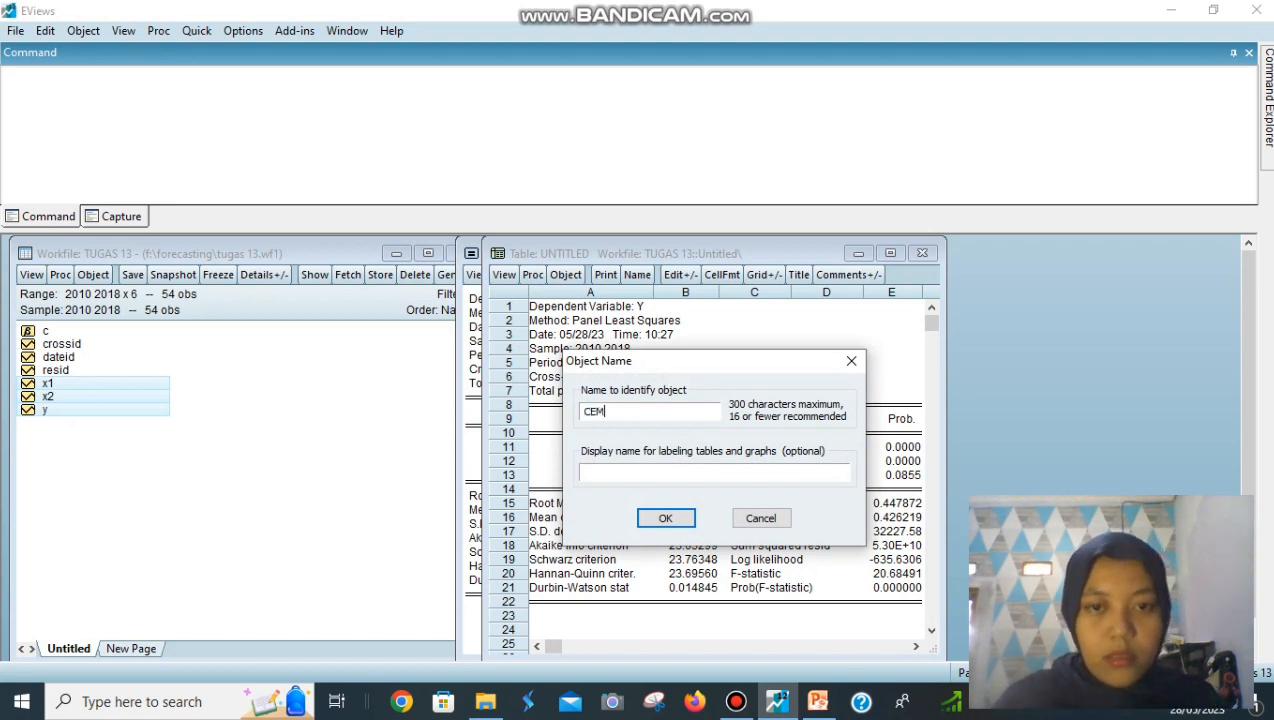
key(Return)
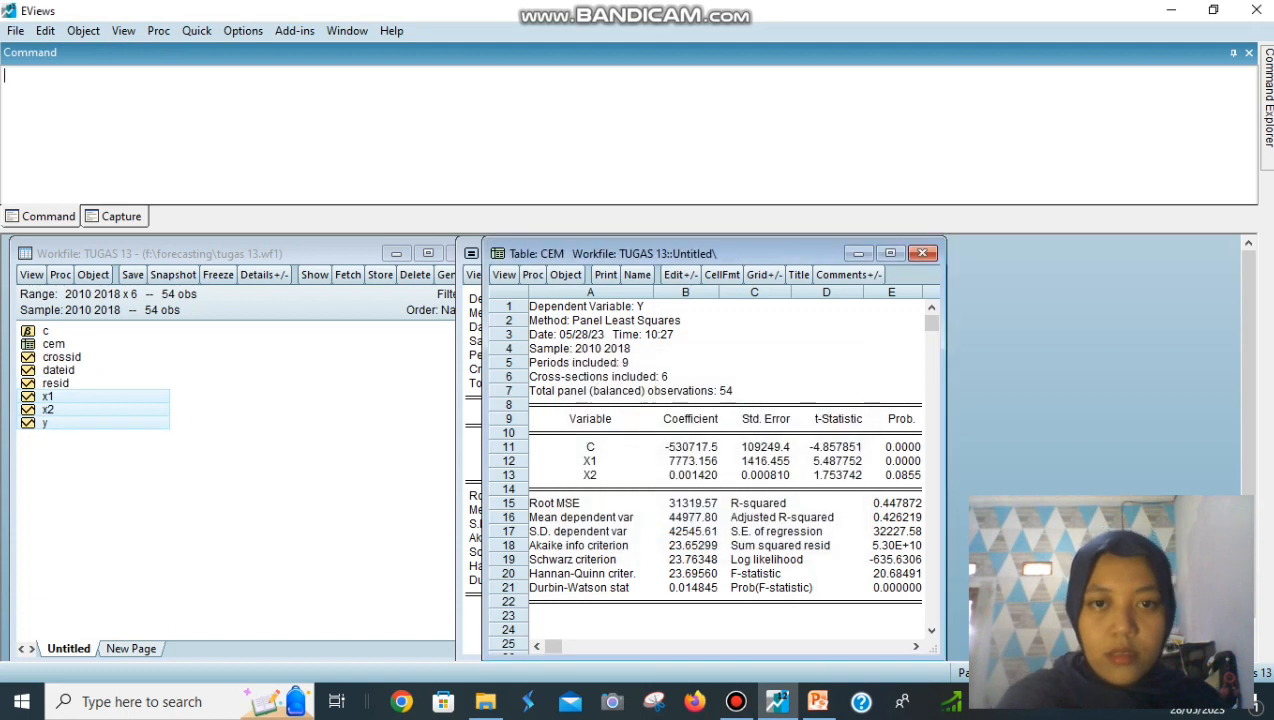
Close the CEM table and delete the untitled equation
click(922, 253)
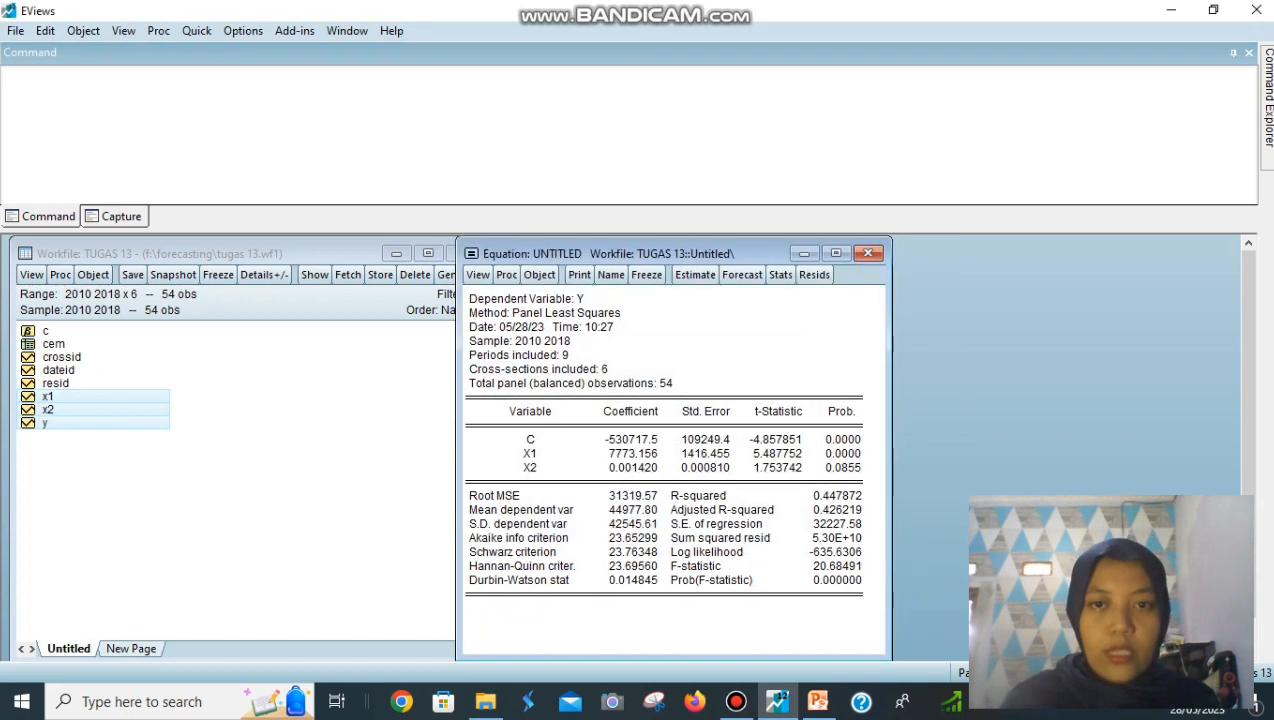
click(868, 253)
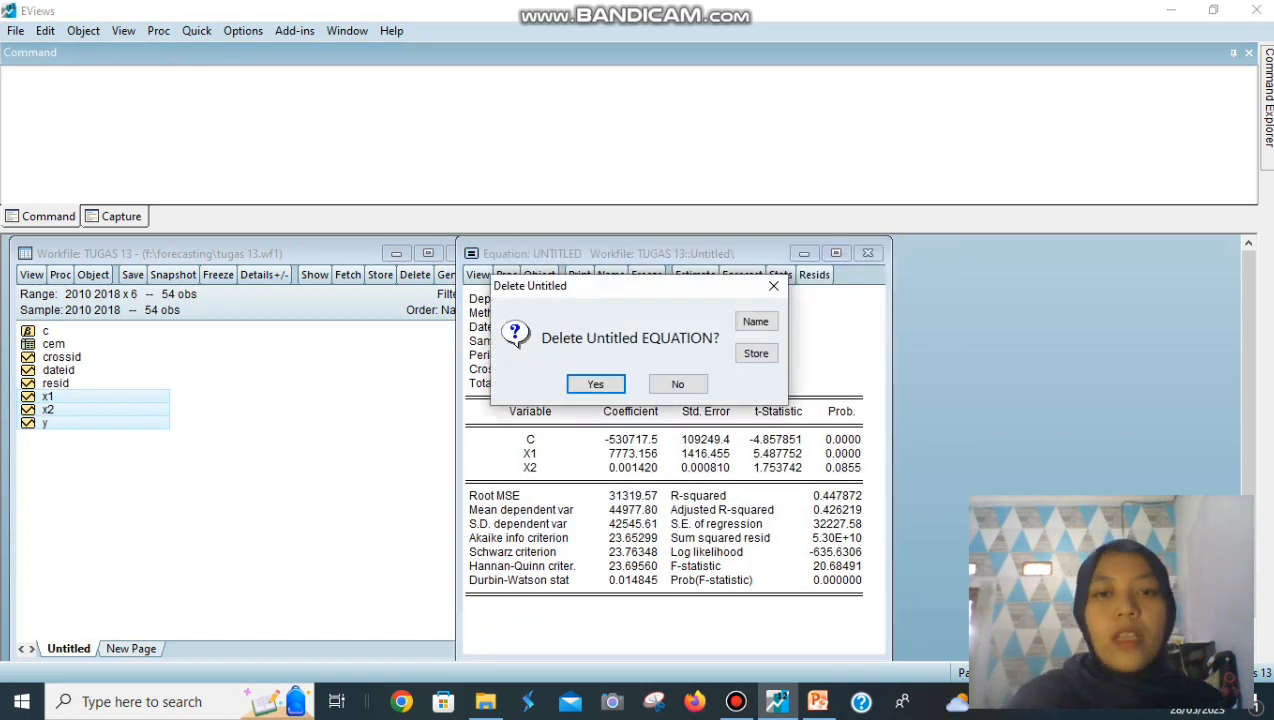
key(Return)
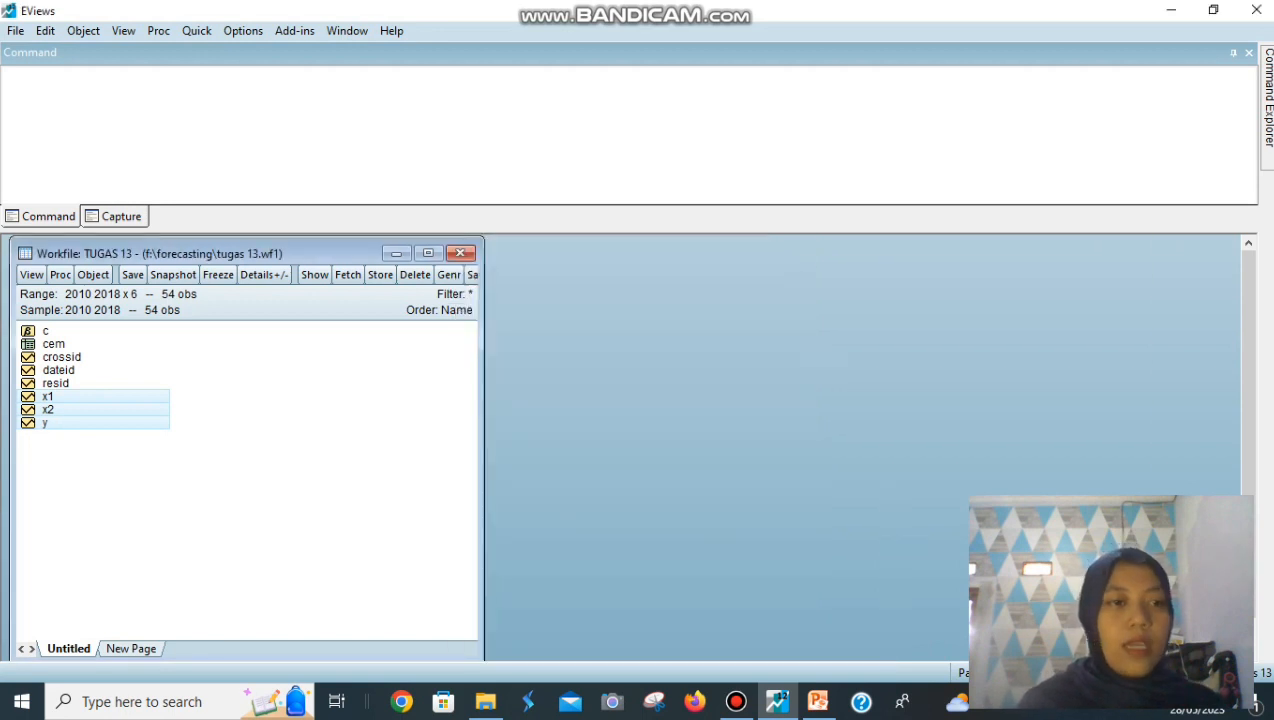
Open the selected series x1, x2 and y as an equation and specify it as y c x1 x2
right_click(128, 408)
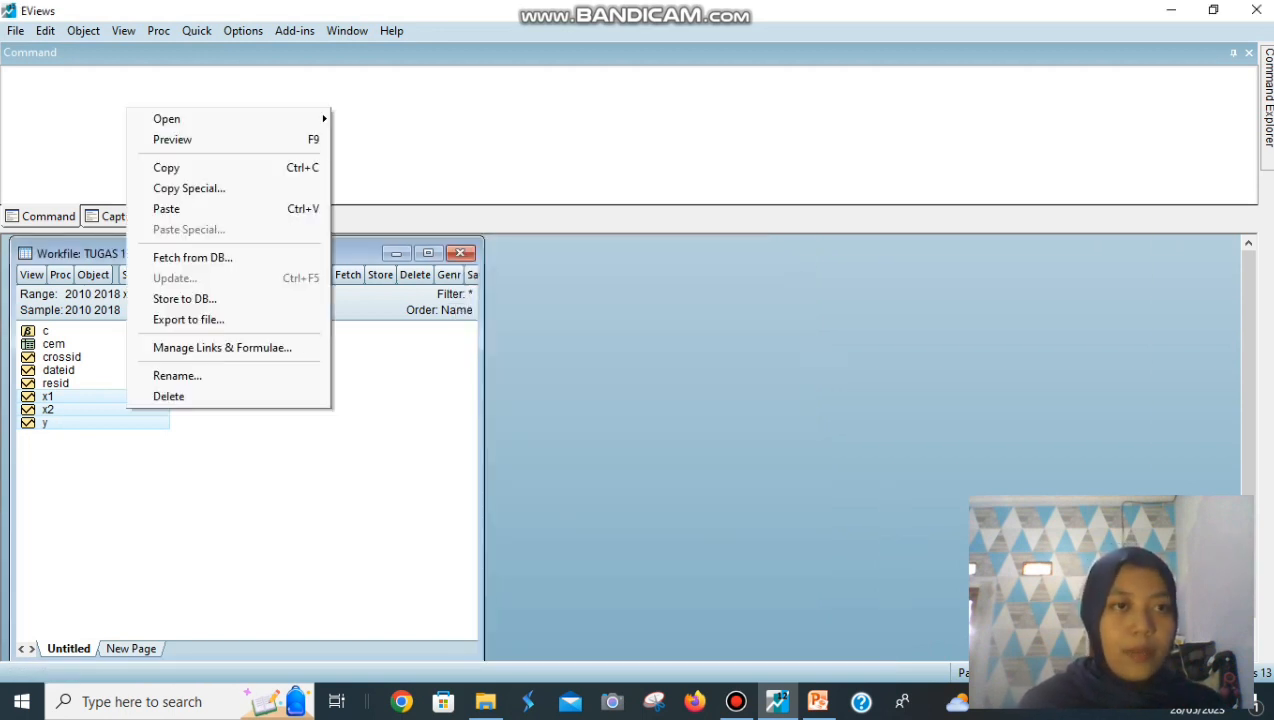
mouse_move(170, 119)
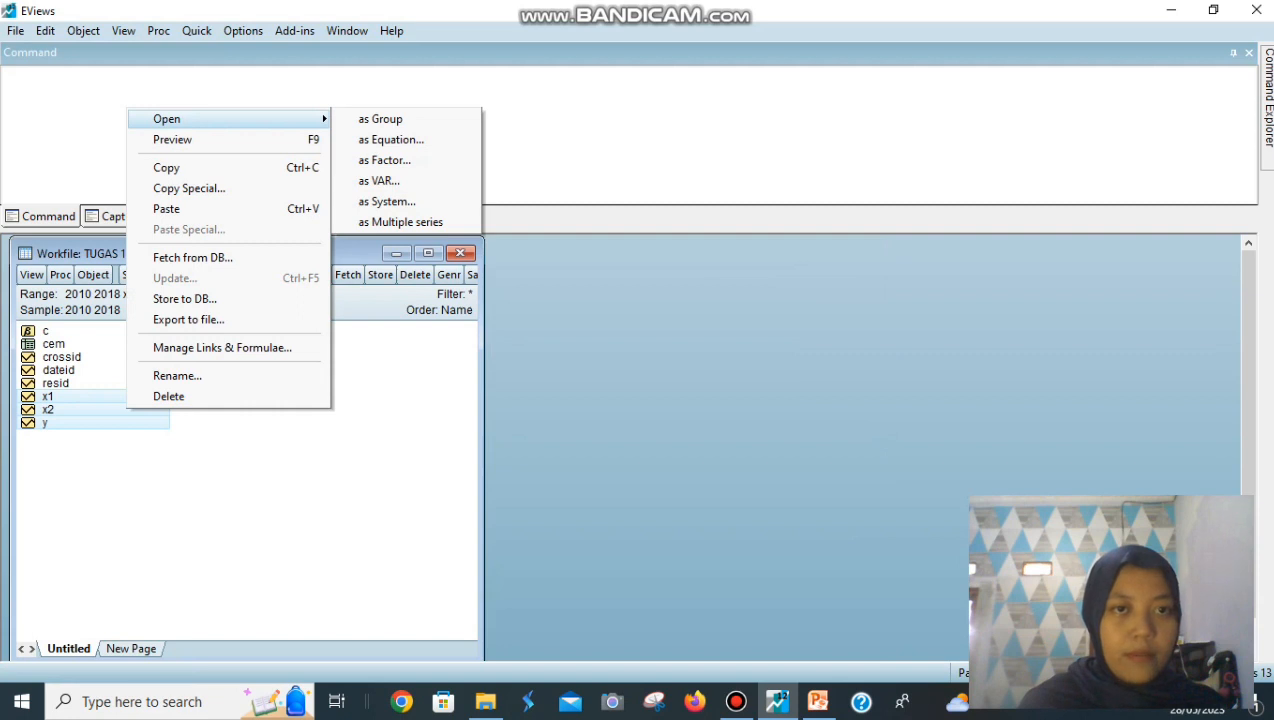
click(390, 139)
key(End)
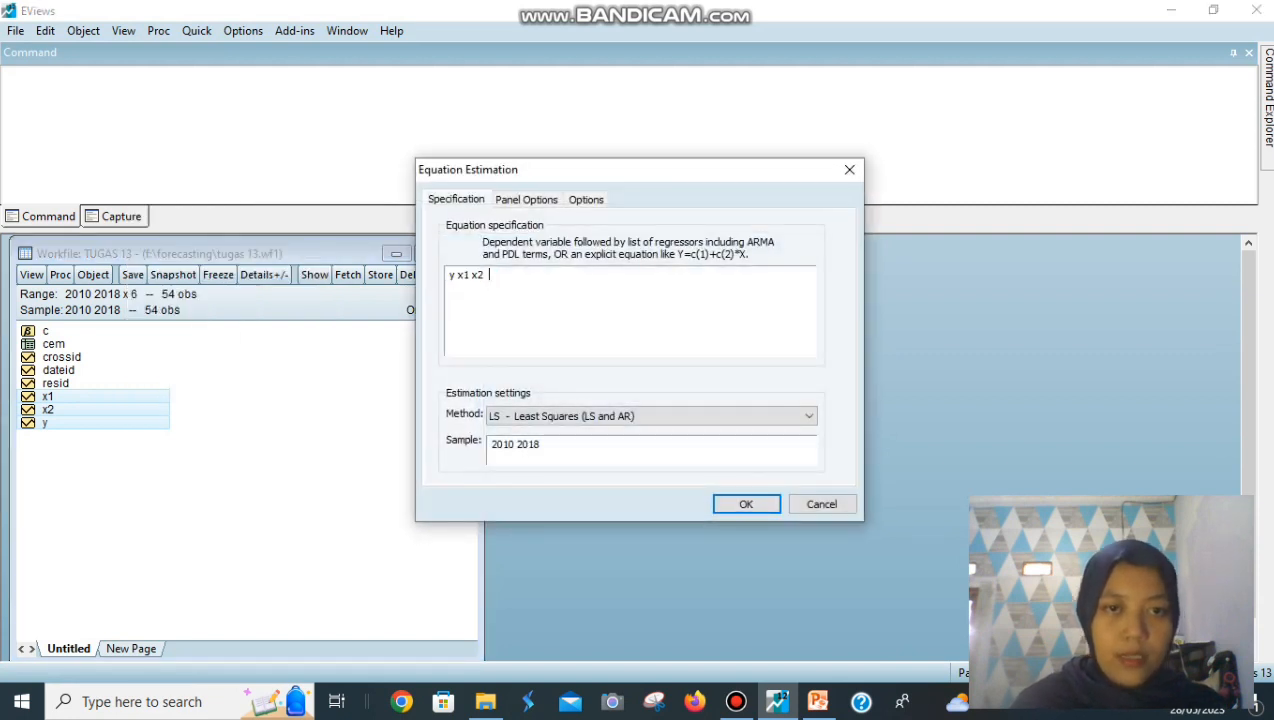
click(458, 274)
text(c)
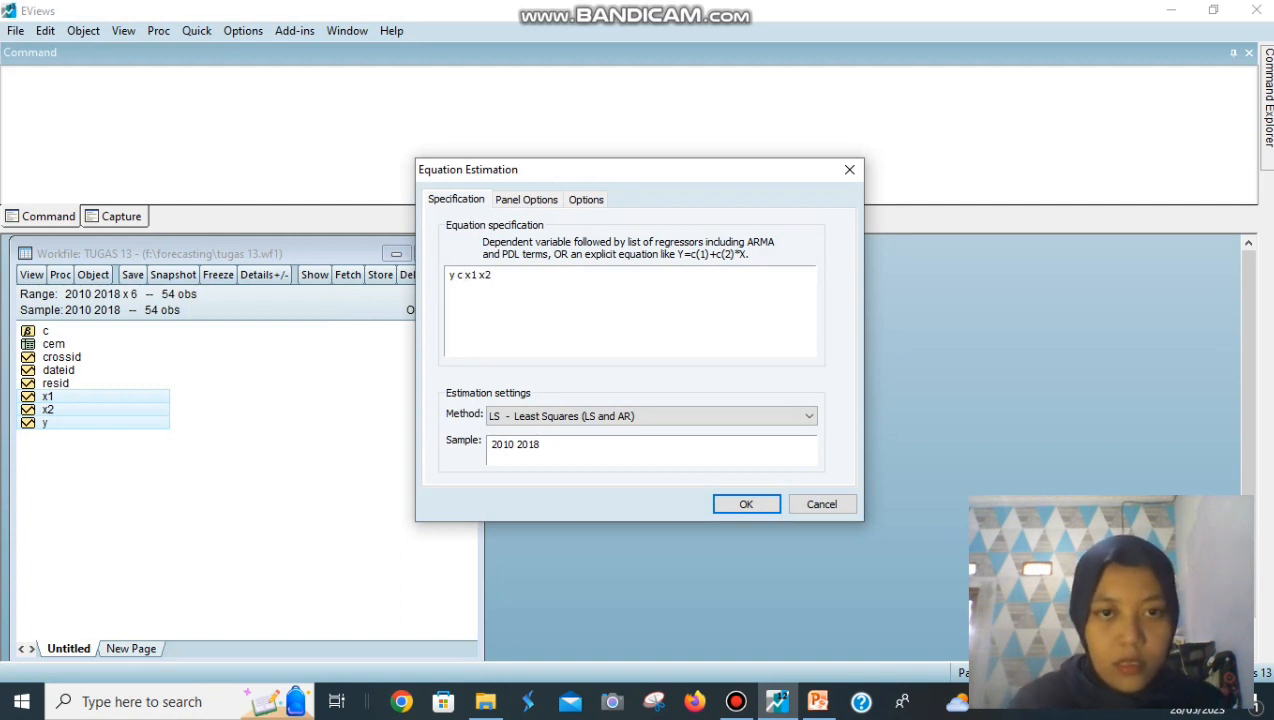
Set the cross-section effects to Fixed and estimate the equation
key(ctrl+Tab)
key(Tab)
key(alt+Down)
key(Down)
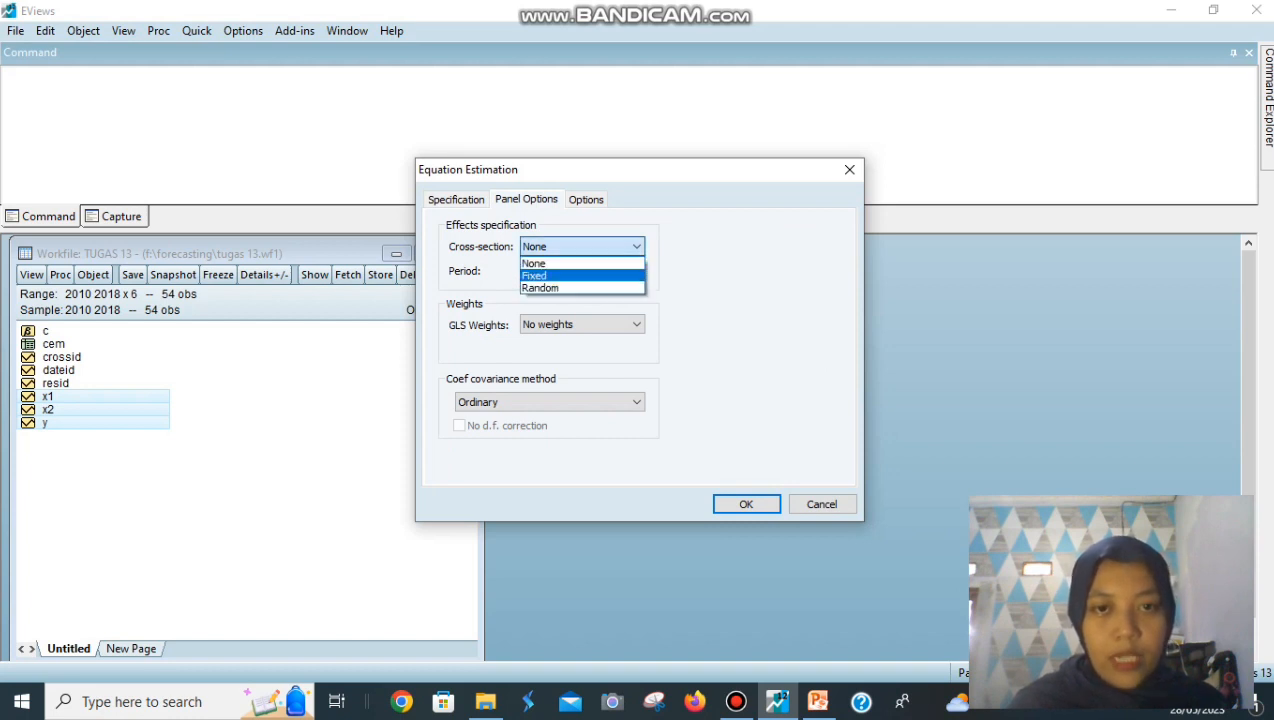
key(Return)
key(Return)
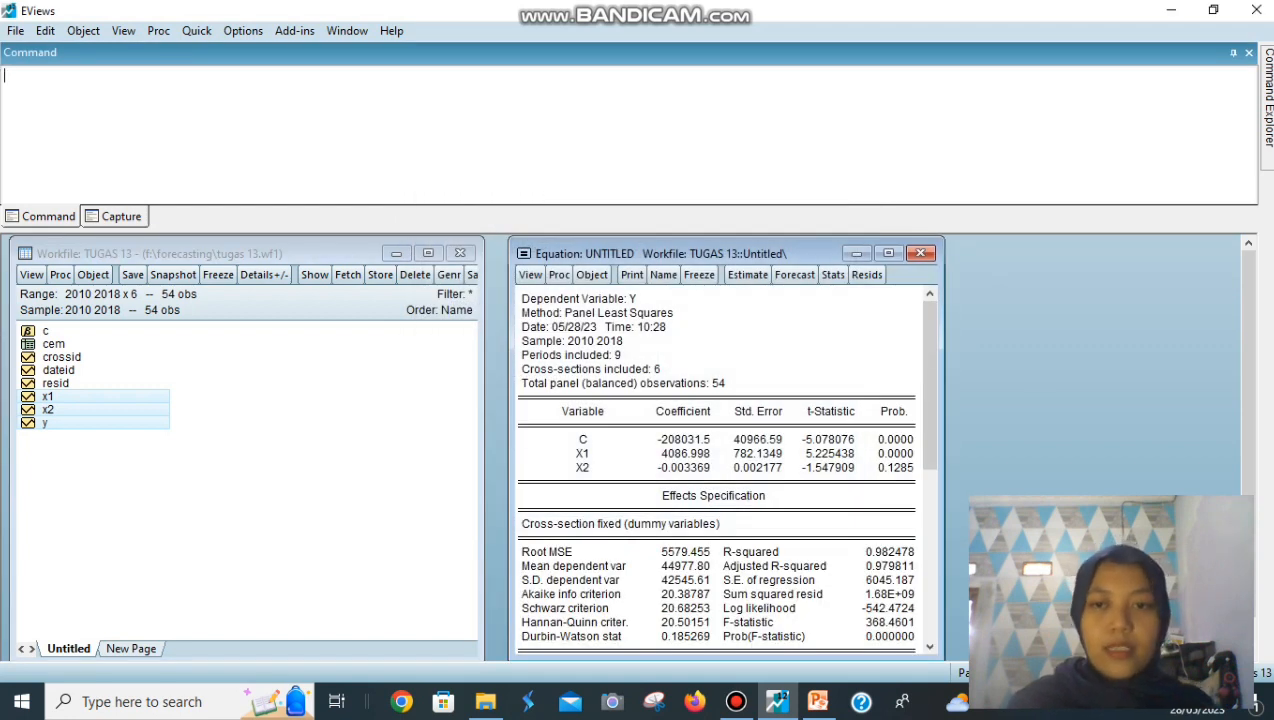
Freeze the fixed effects output as a table named FEM and close the table
click(699, 275)
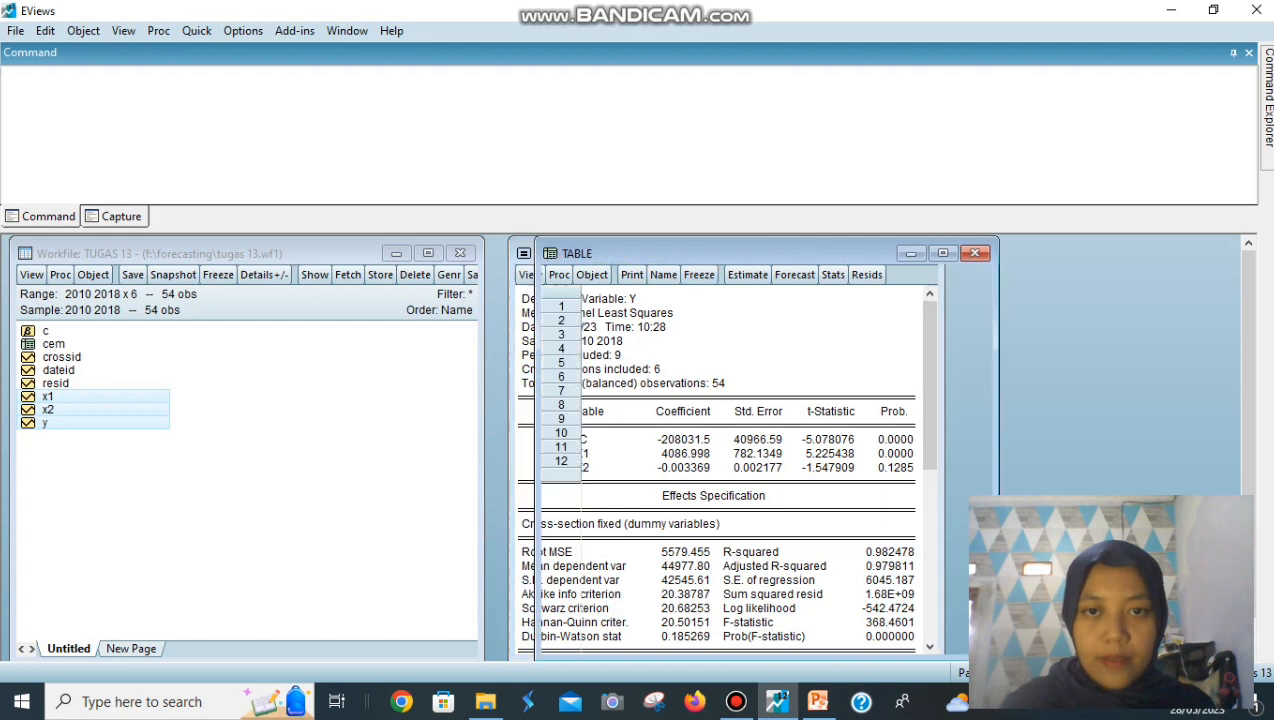
click(690, 275)
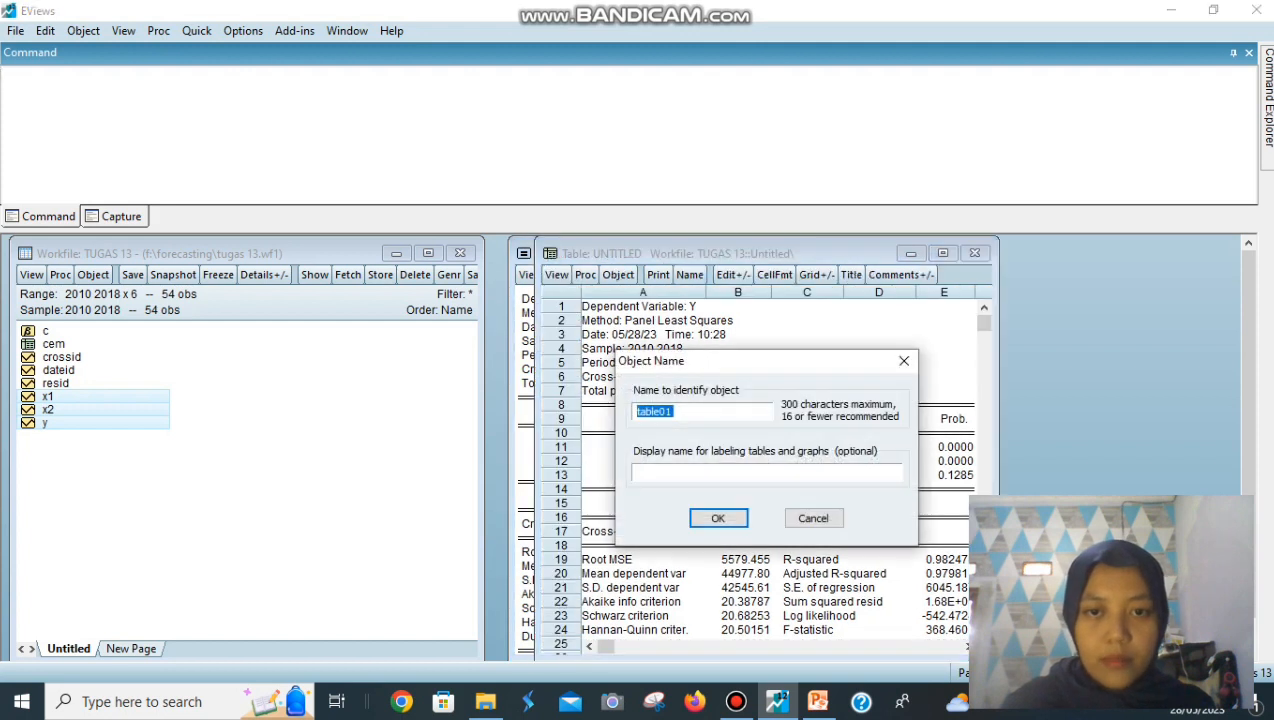
text(FEM)
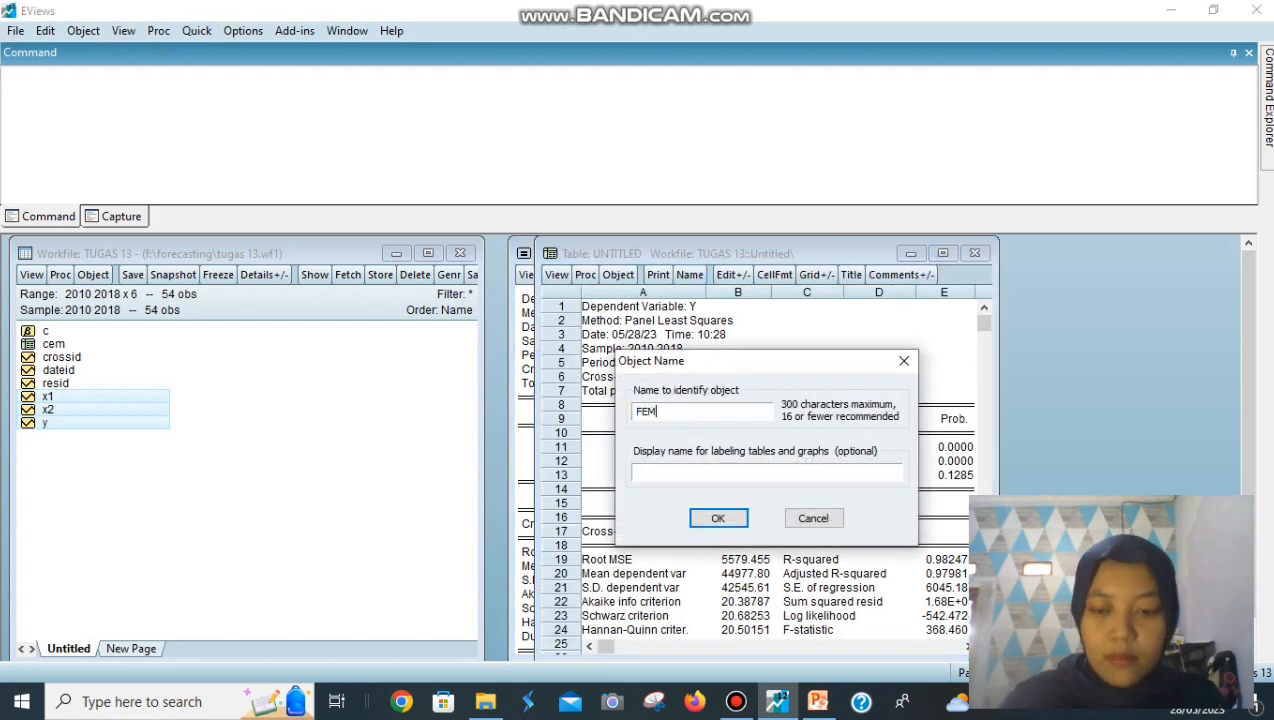
key(Return)
key(ctrl+F4)
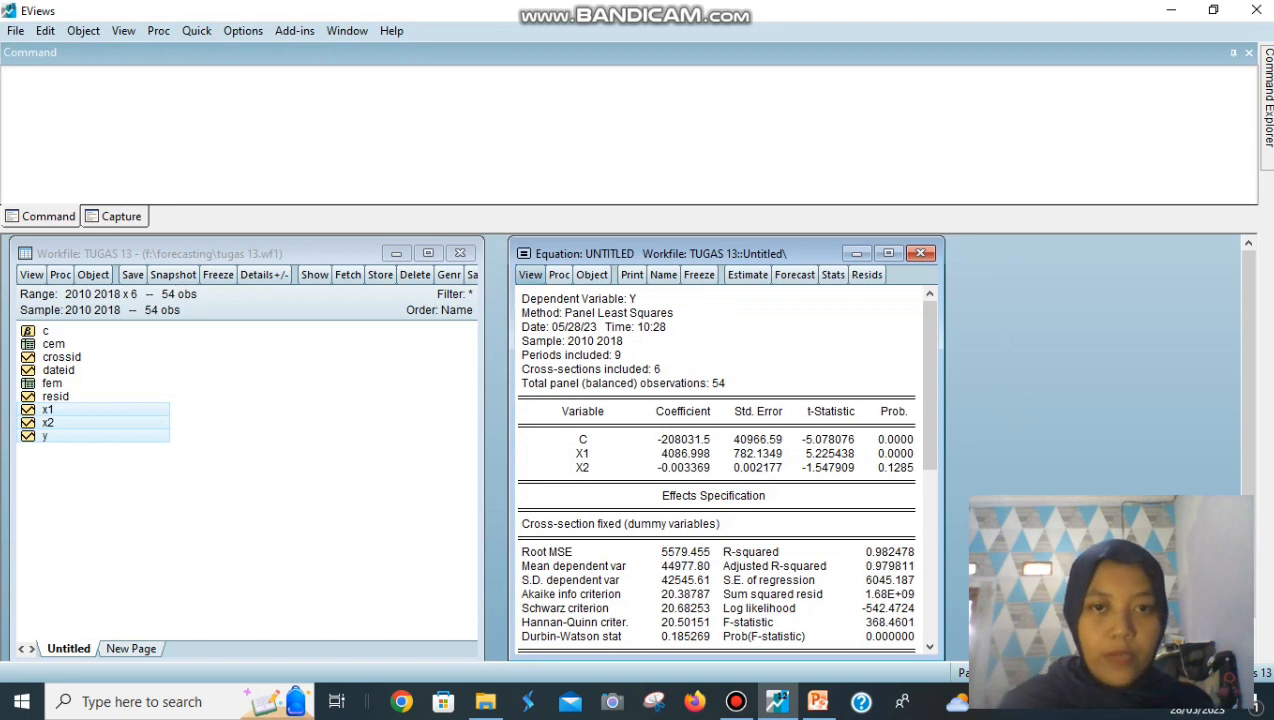
Run the Redundant Fixed Effects likelihood ratio test on the equation and check it against the Uji Chow slide in PowerPoint
click(530, 274)
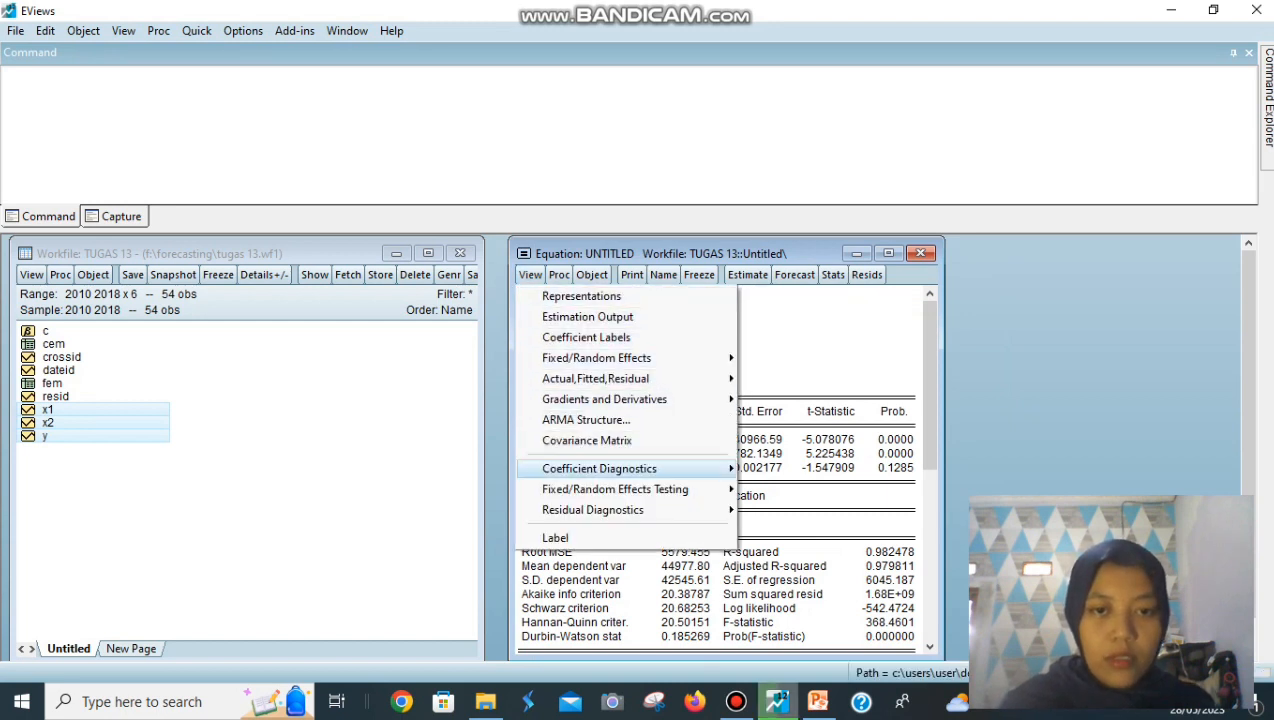
mouse_move(615, 489)
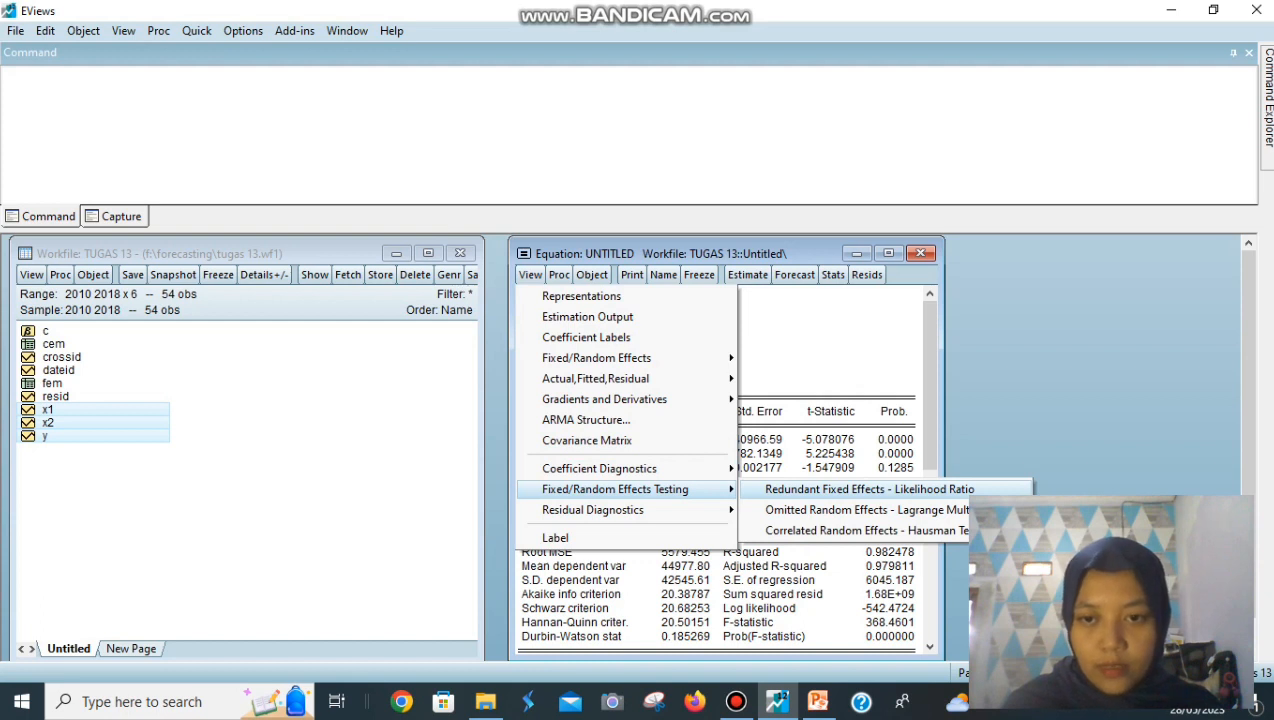
click(868, 489)
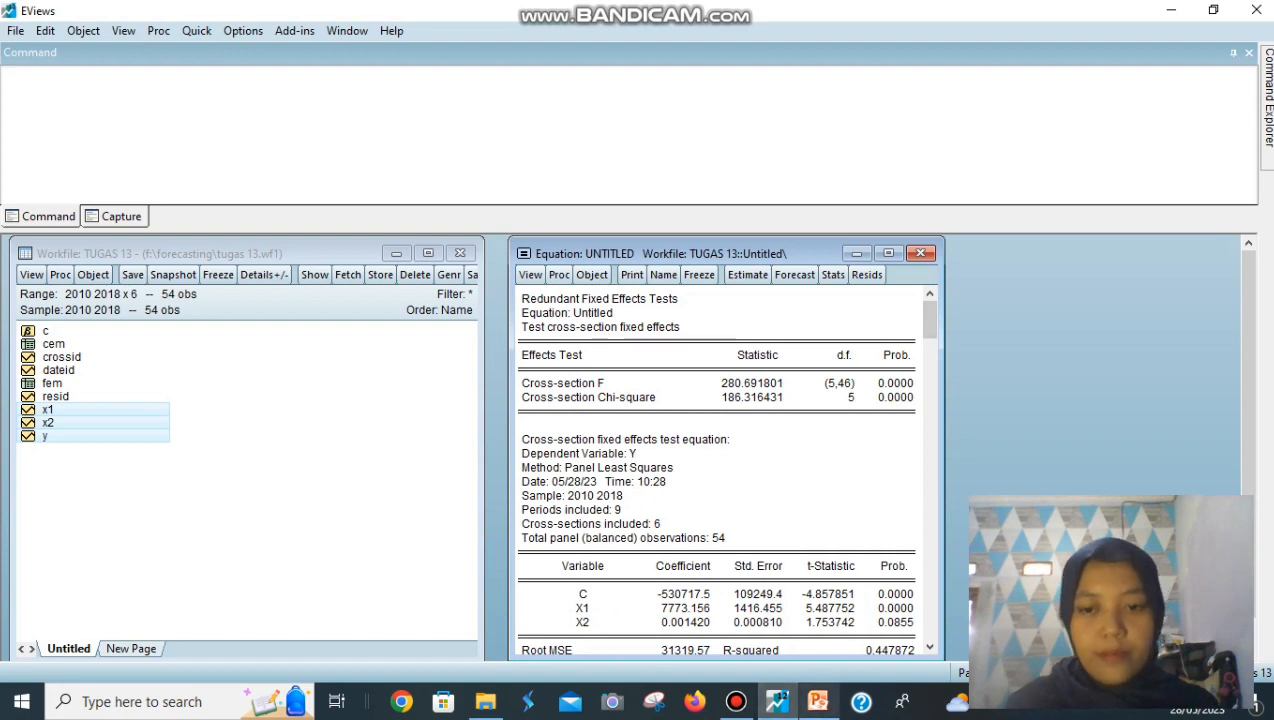
click(818, 701)
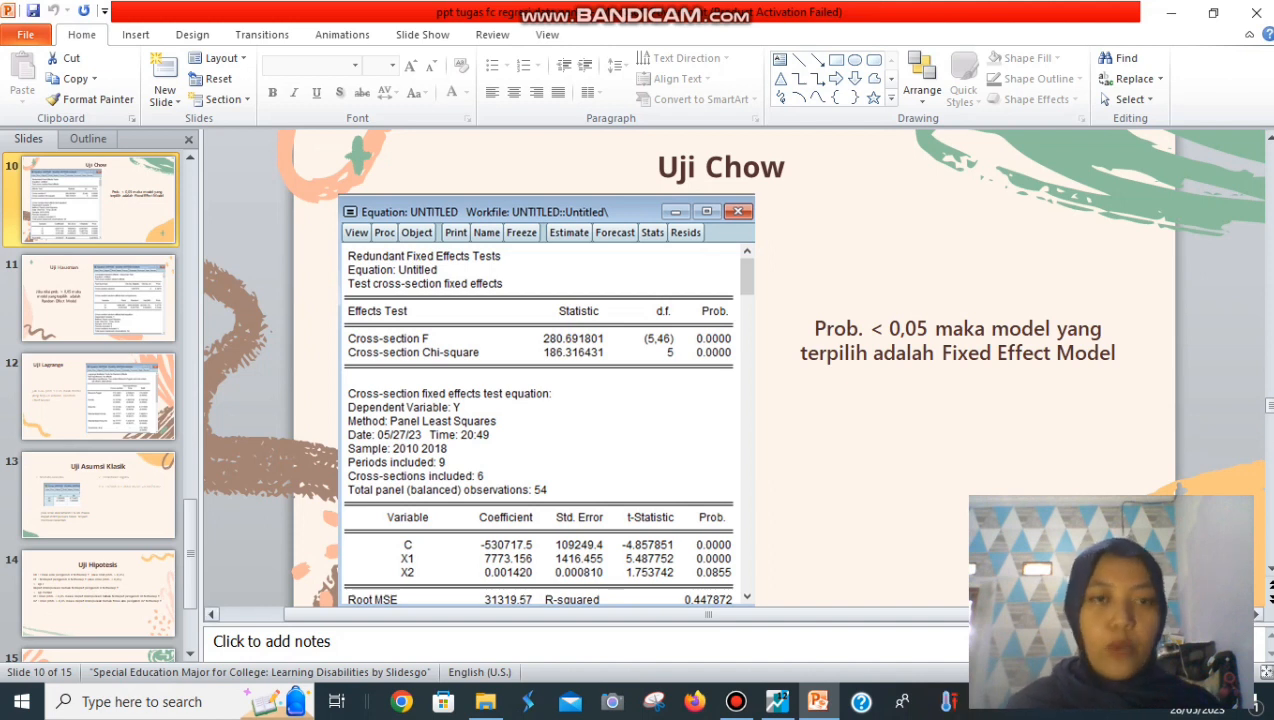
click(777, 701)
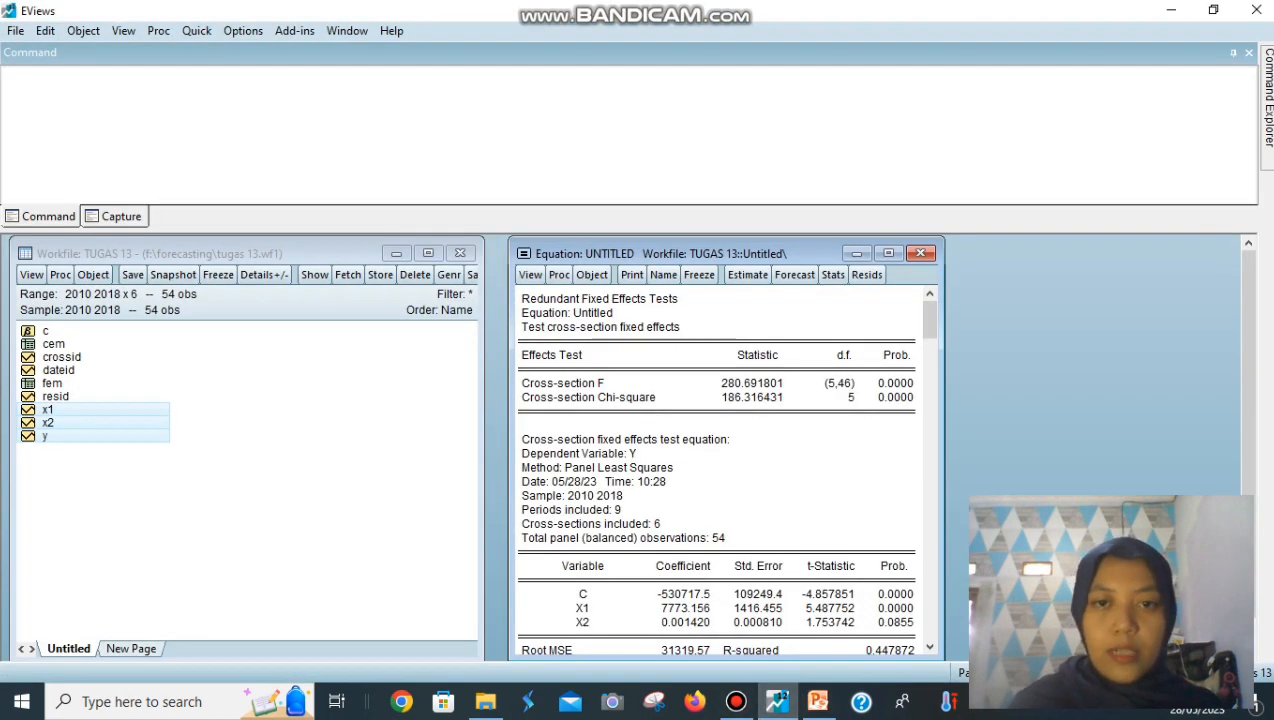
Freeze the redundant fixed effects test output as a table named uji_chow
click(699, 274)
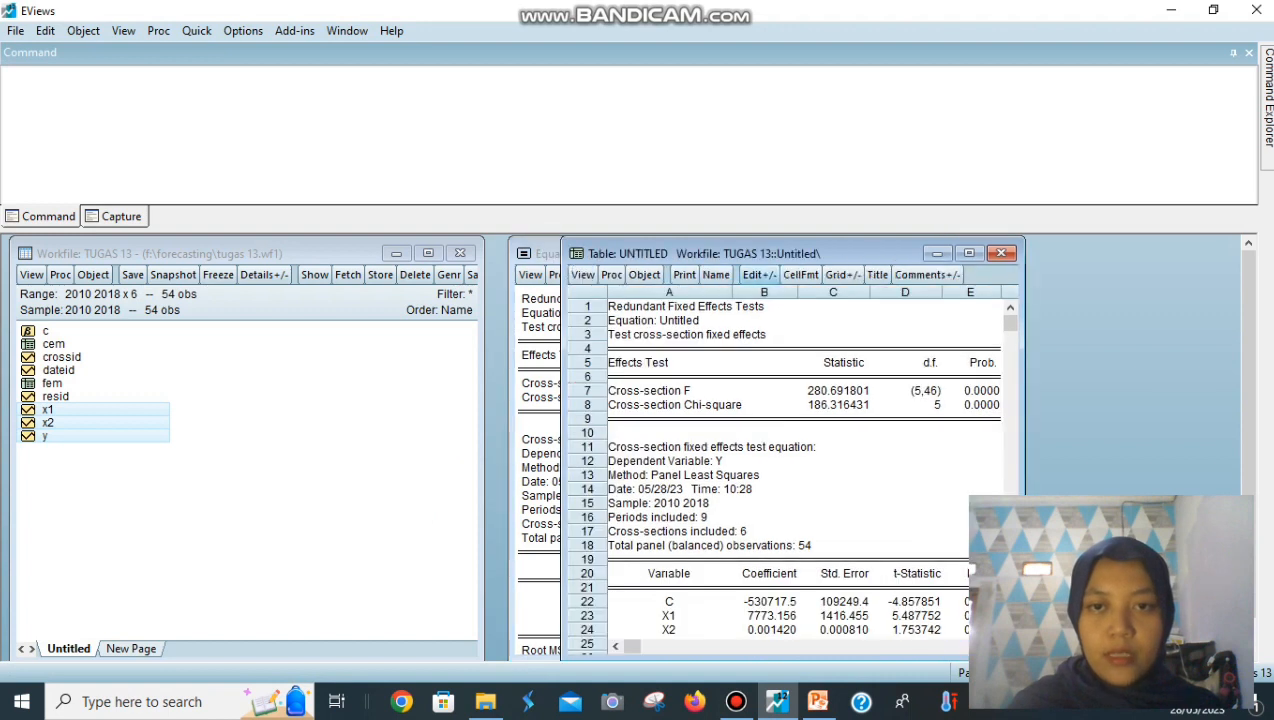
click(716, 274)
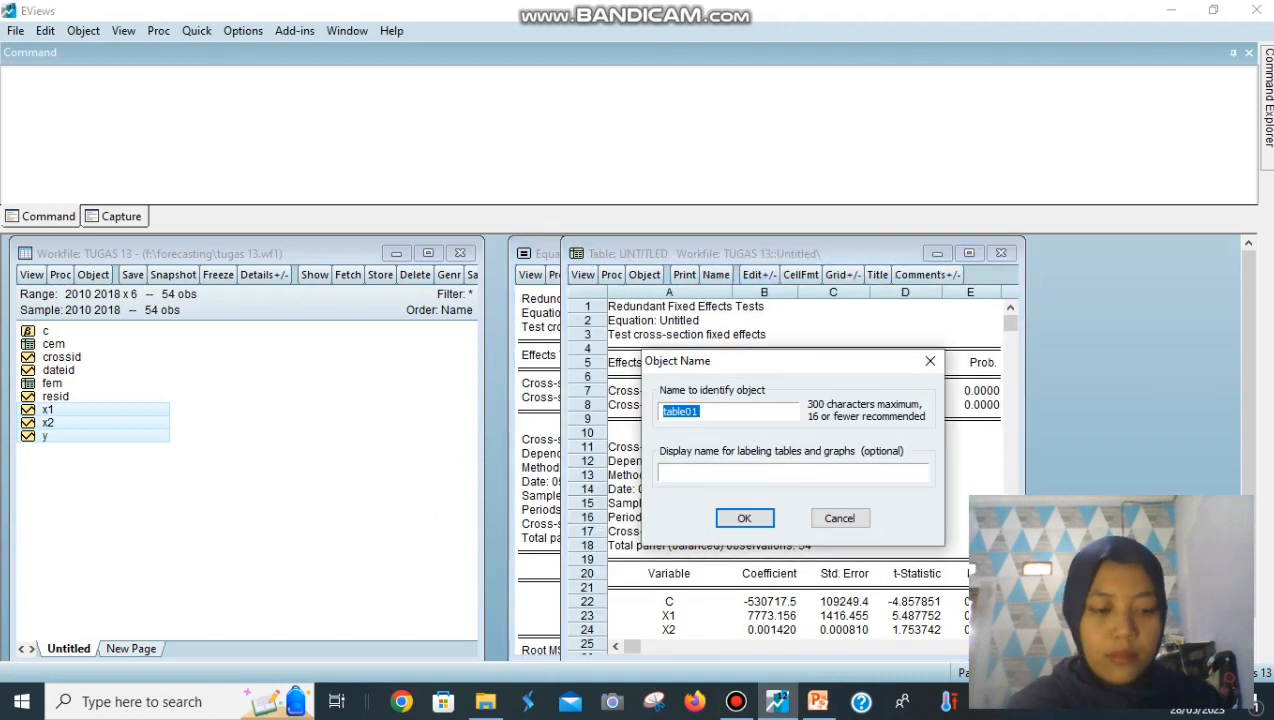
text(uji)
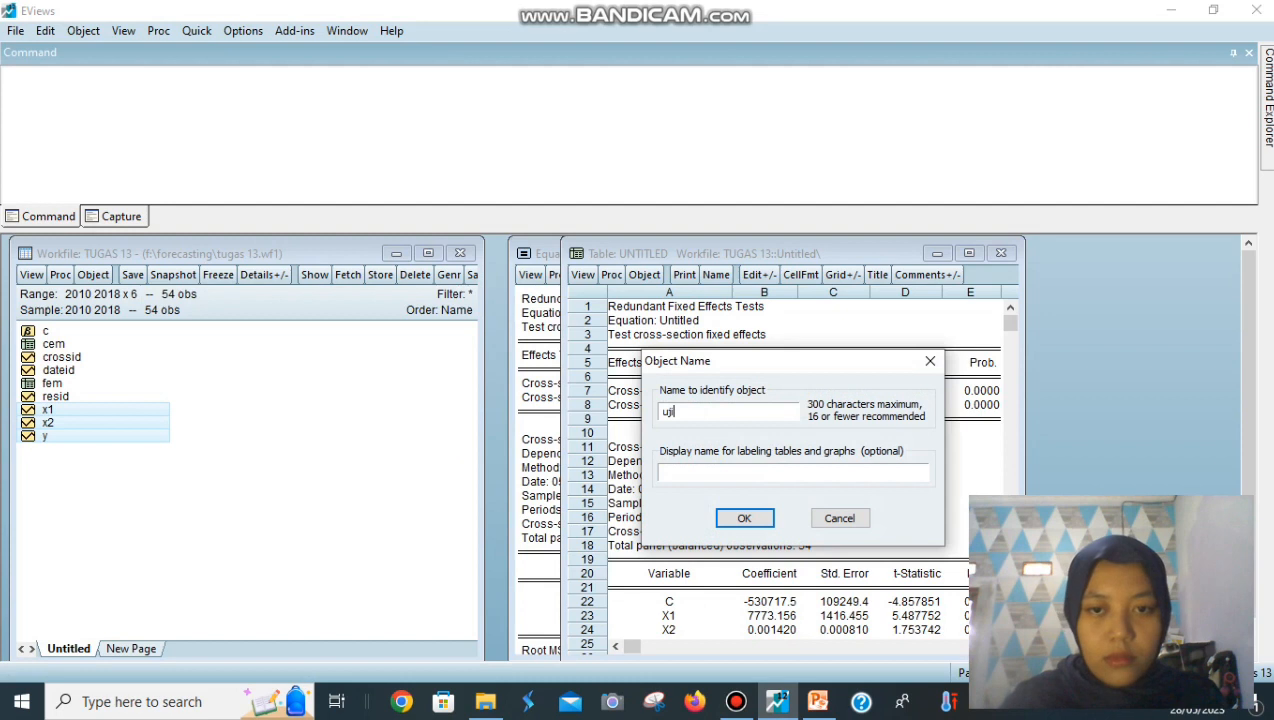
text(_chow)
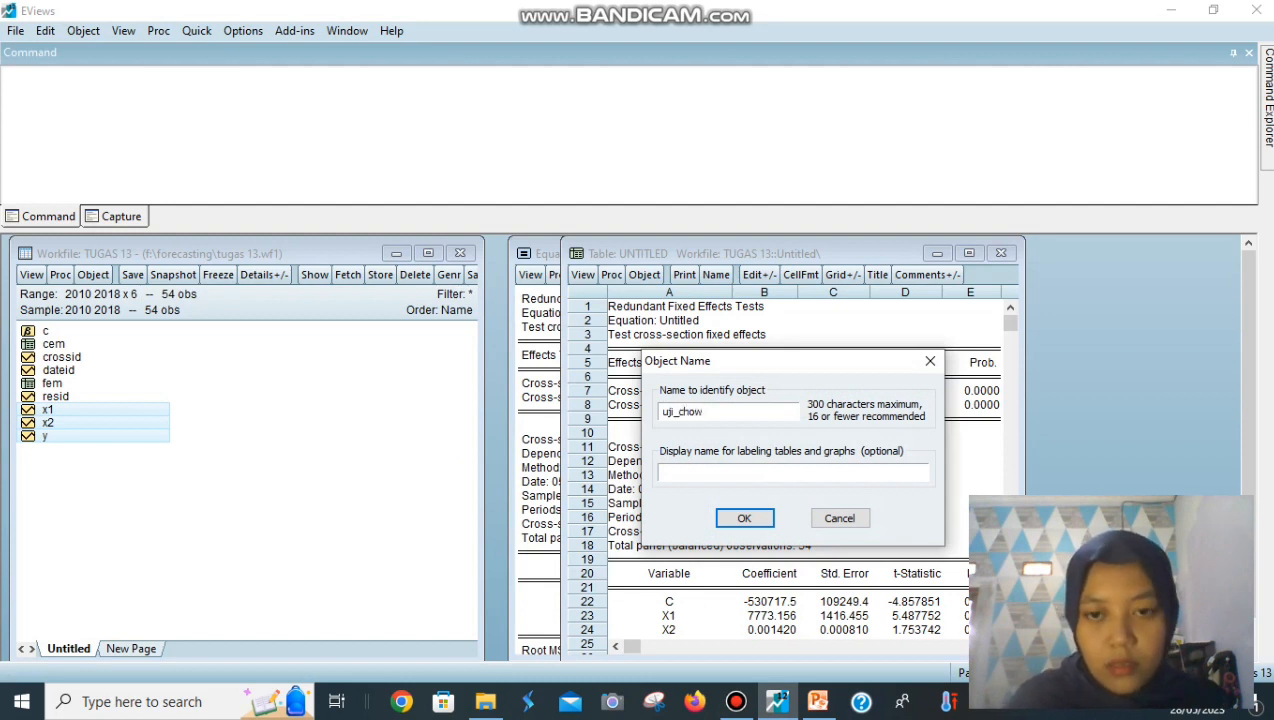
click(744, 518)
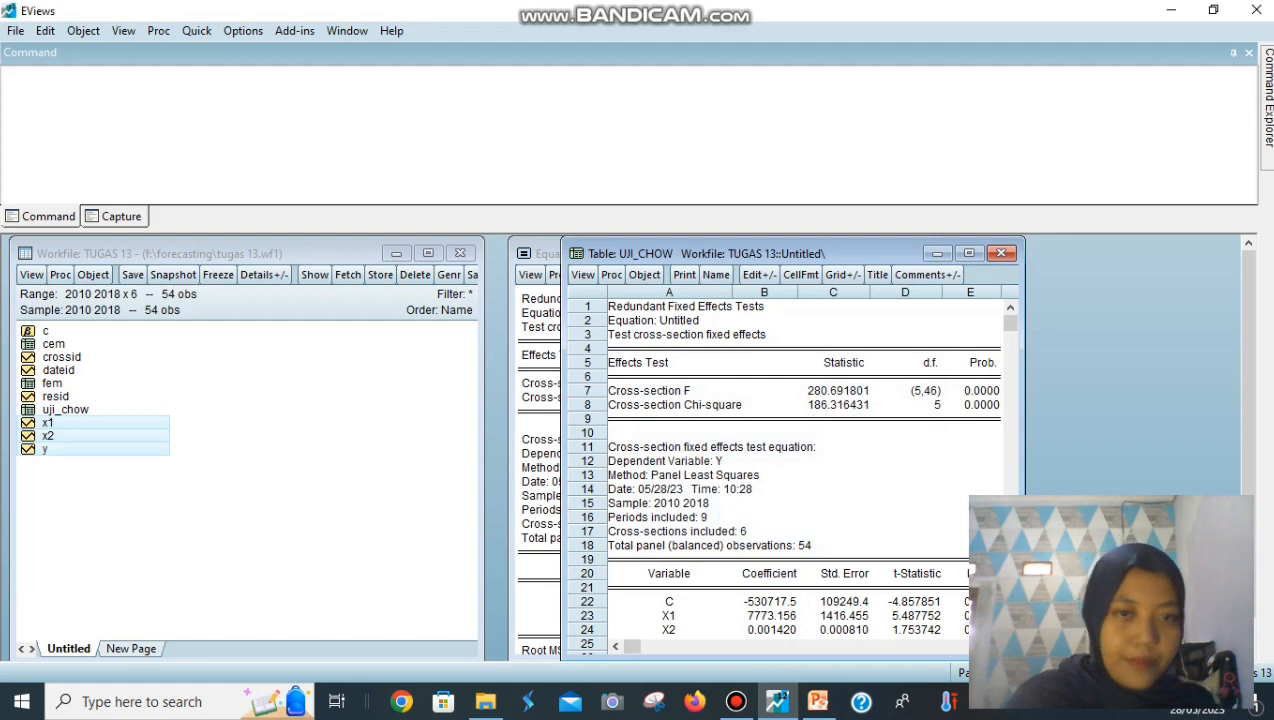
Close the uji_chow table and delete the untitled fixed effects equation
click(1000, 253)
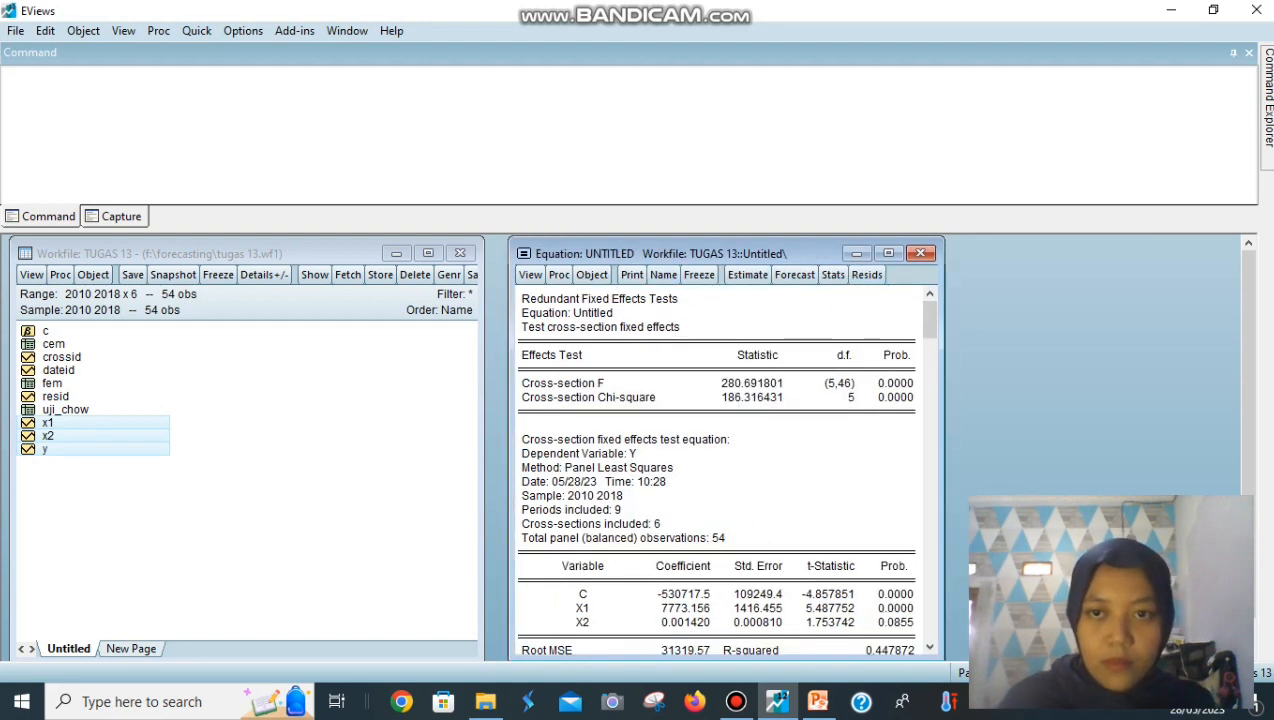
click(920, 253)
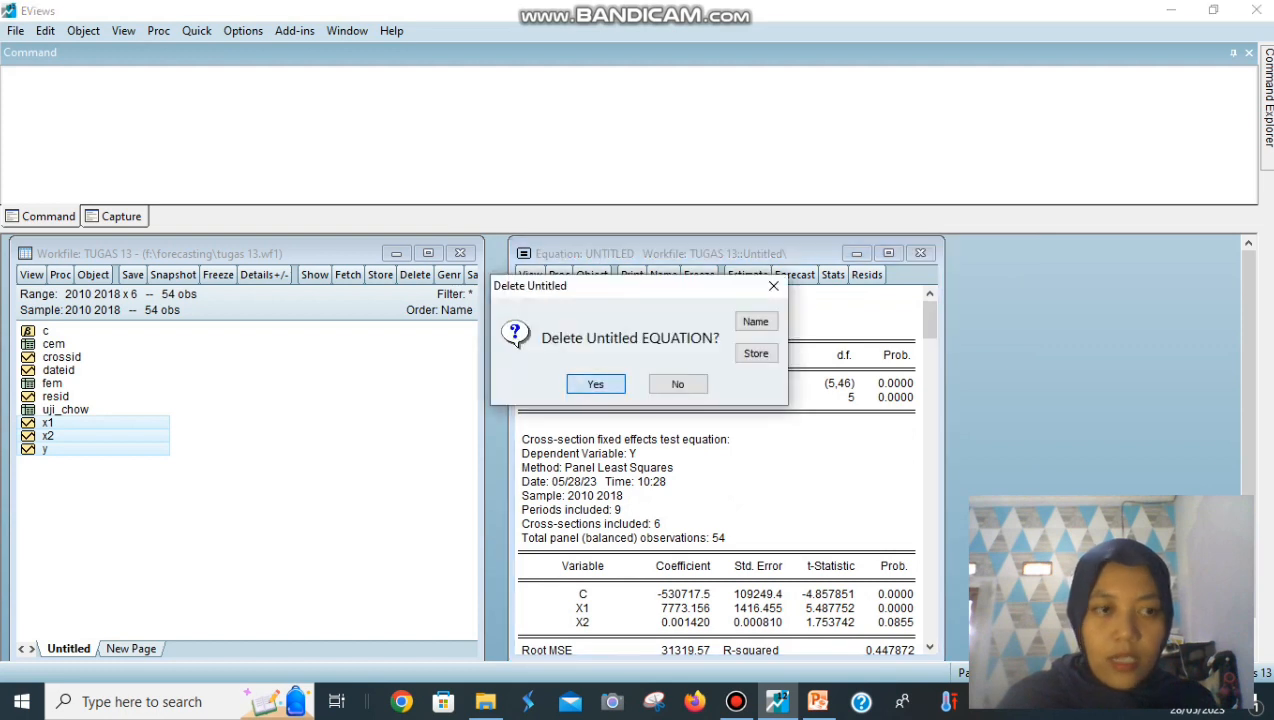
click(594, 381)
Open x1, x2 and y as a new equation and add the constant so the specification reads y c x1 x2
right_click(75, 435)
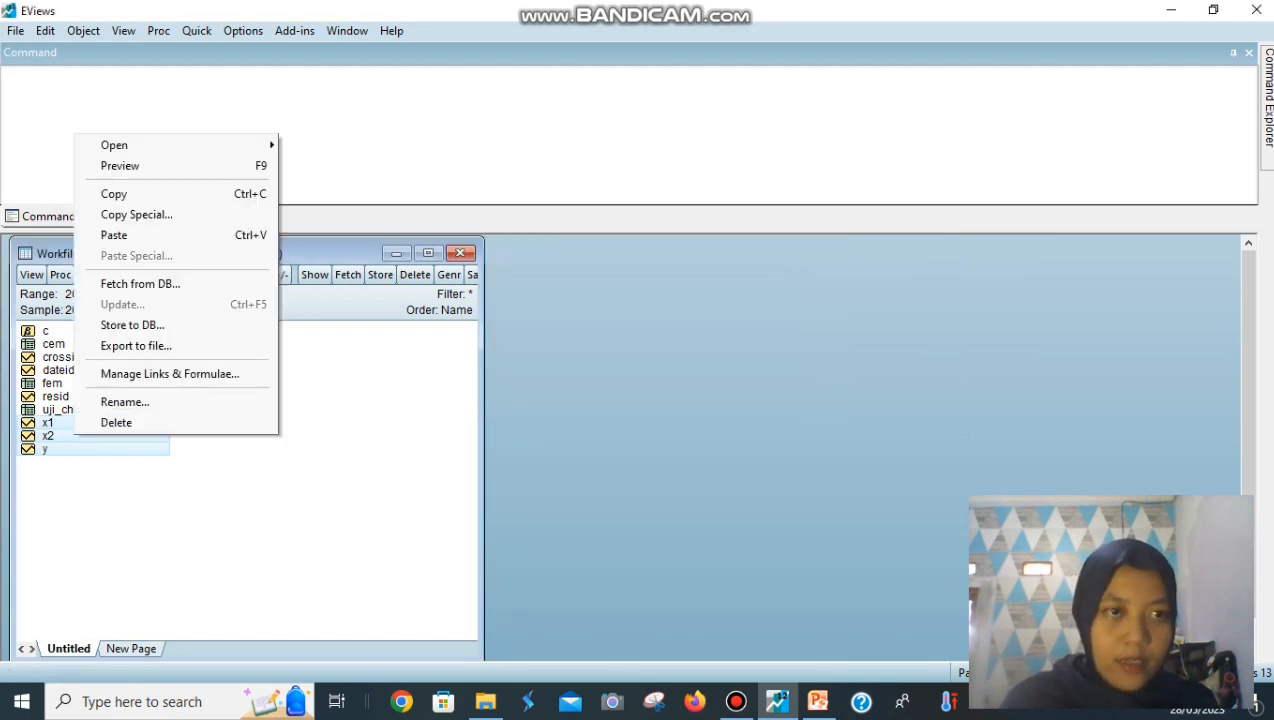
mouse_move(180, 145)
click(325, 165)
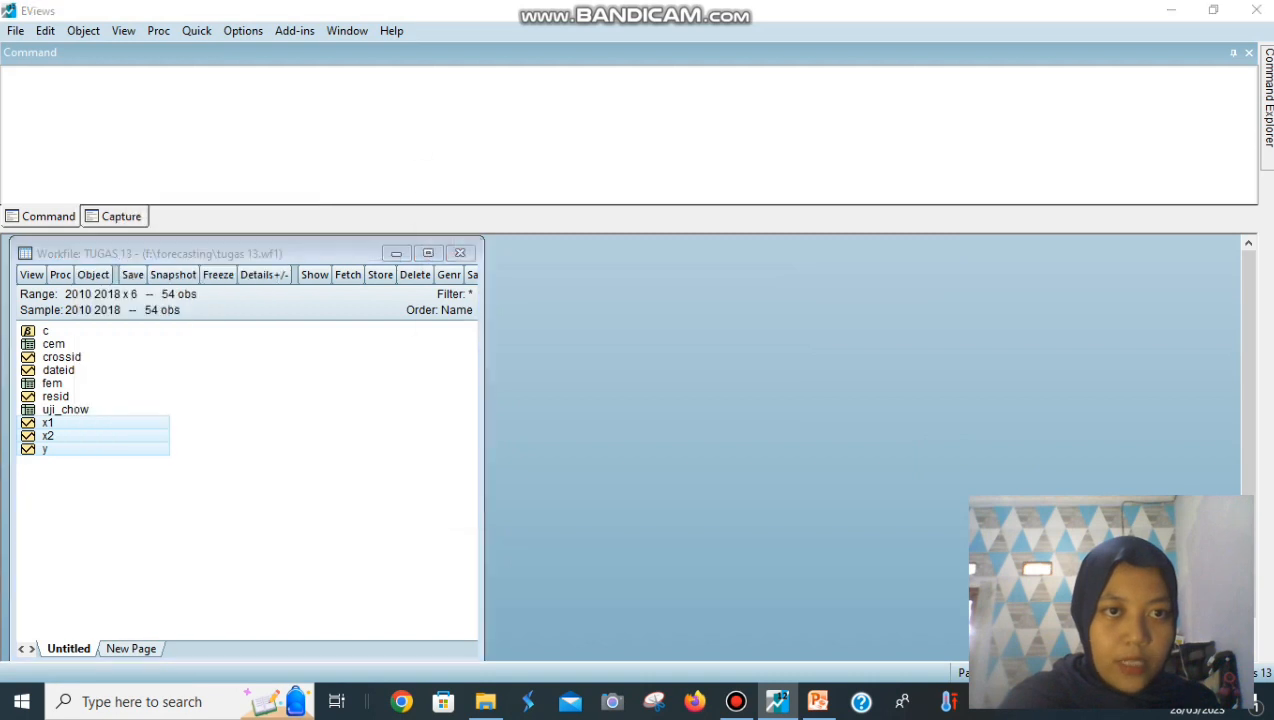
key(End)
key(BackSpace)
key(BackSpace)
click(455, 274)
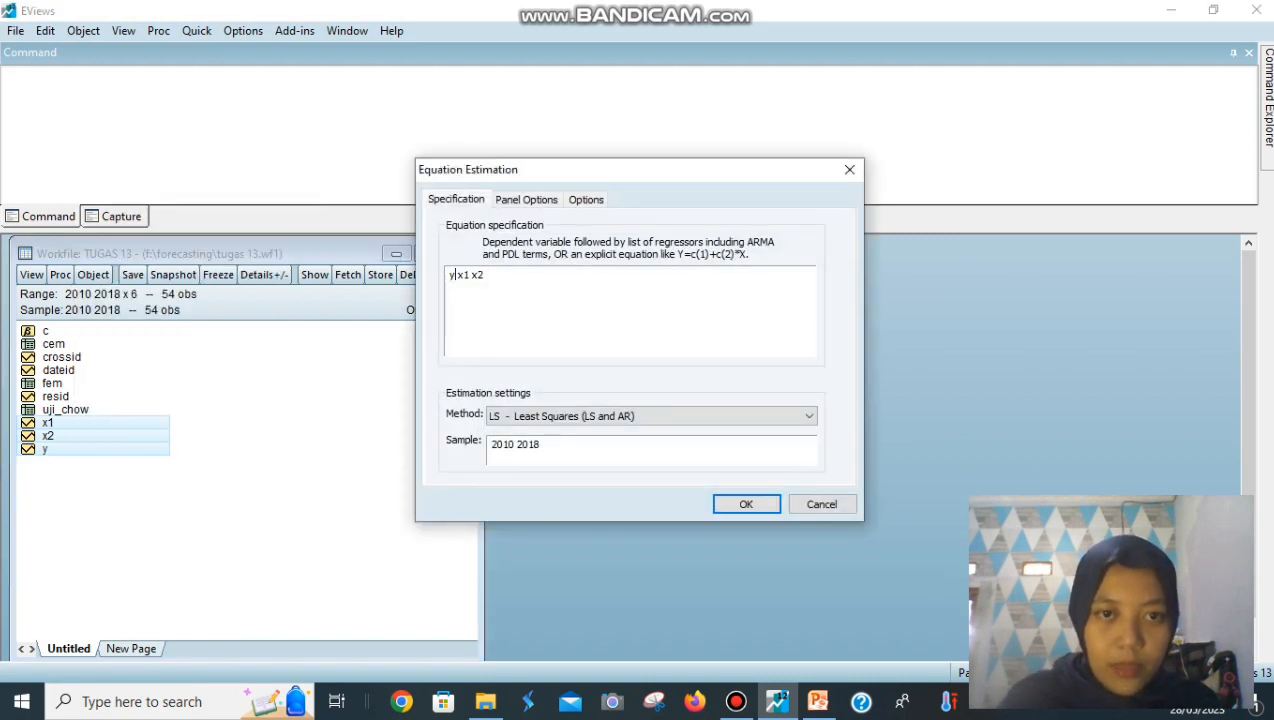
text(c)
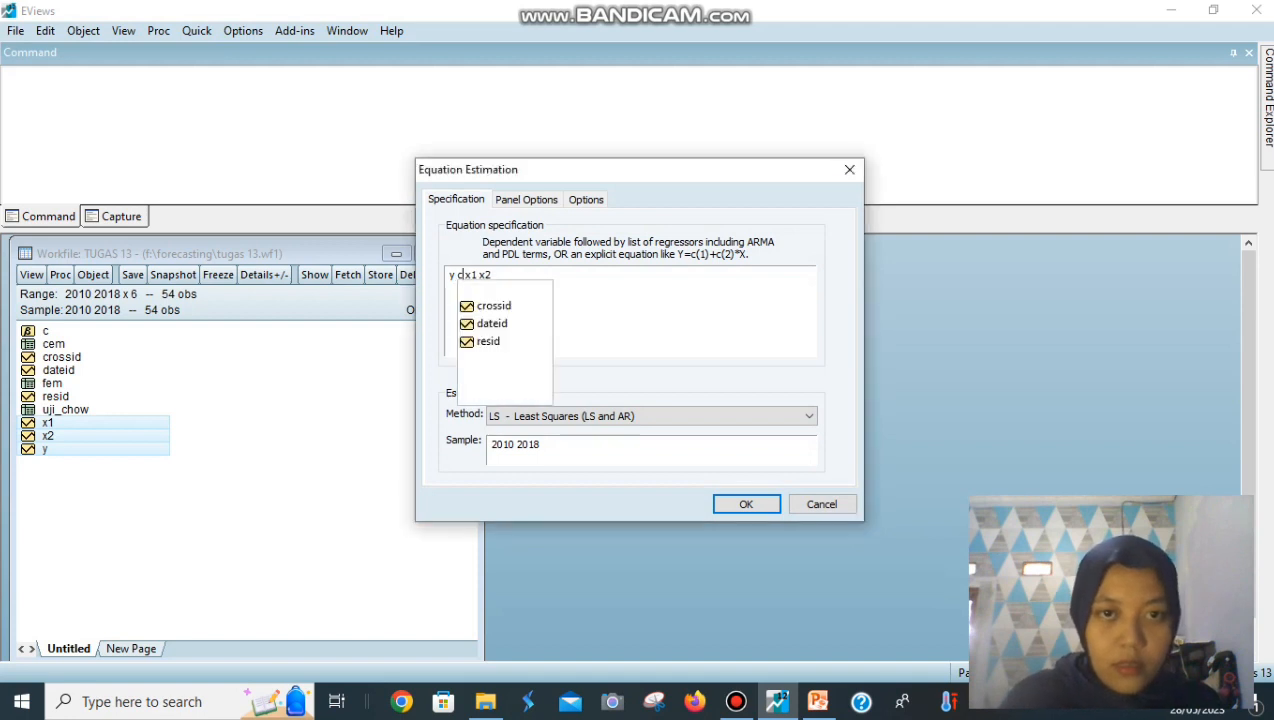
Set the cross-section effects to Random and estimate the y c x1 x2 equation
click(526, 199)
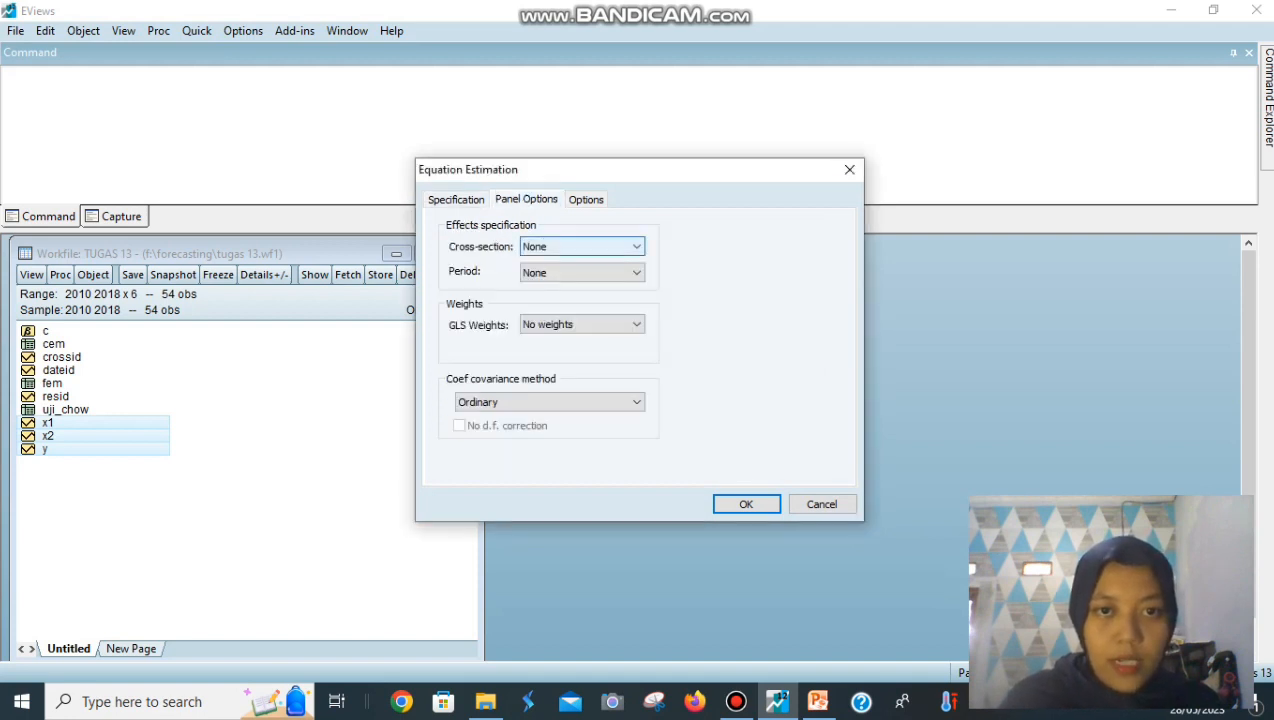
click(582, 246)
click(545, 288)
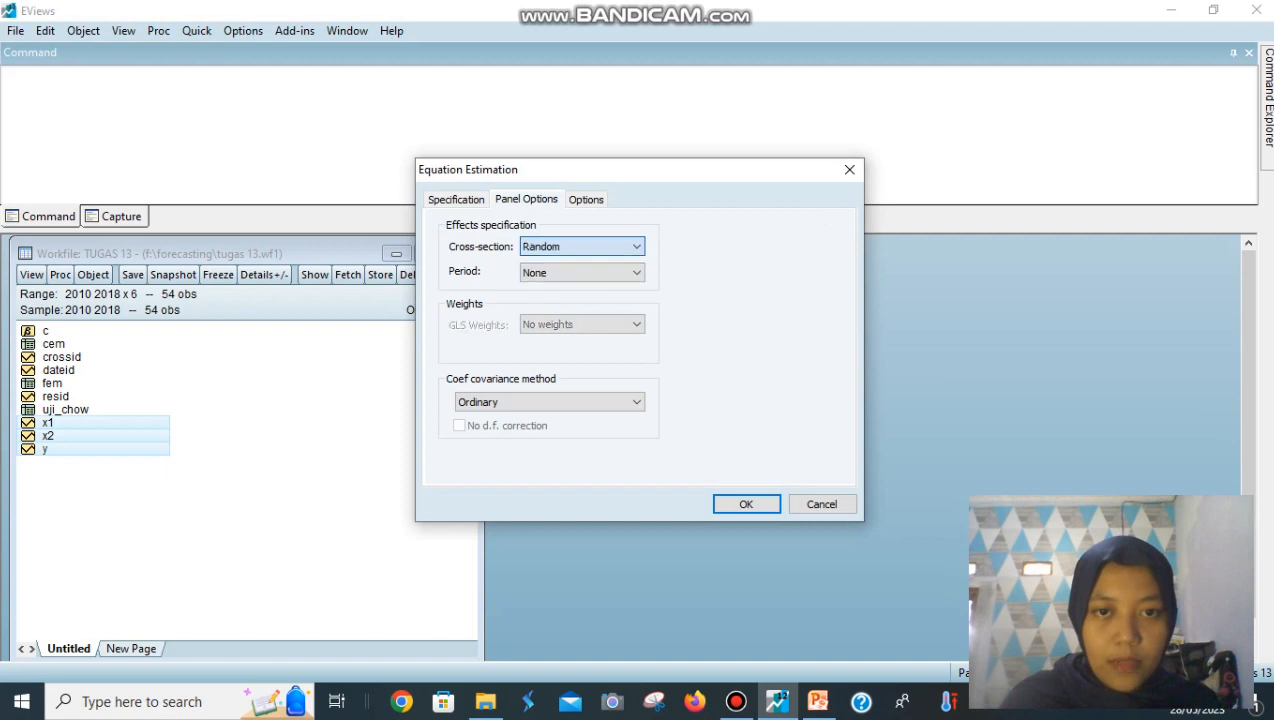
click(746, 504)
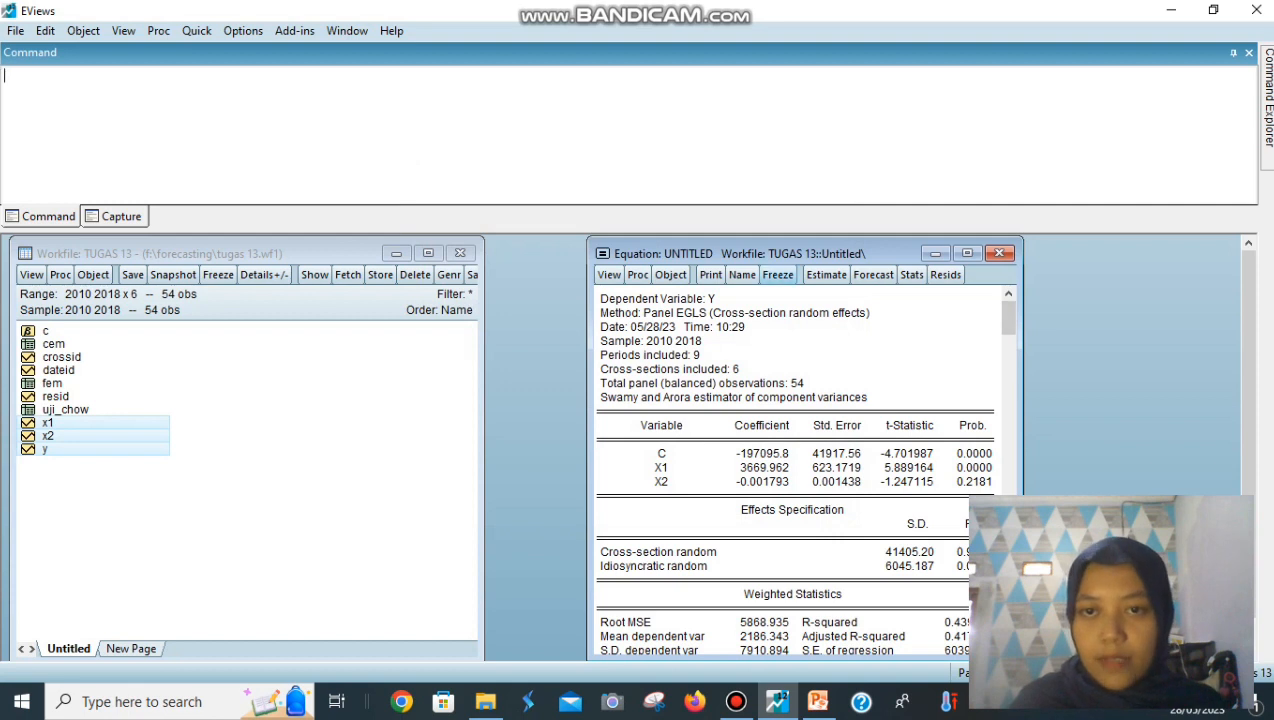
Freeze the random effects estimation output as a table named REM and close the table
click(777, 274)
click(775, 274)
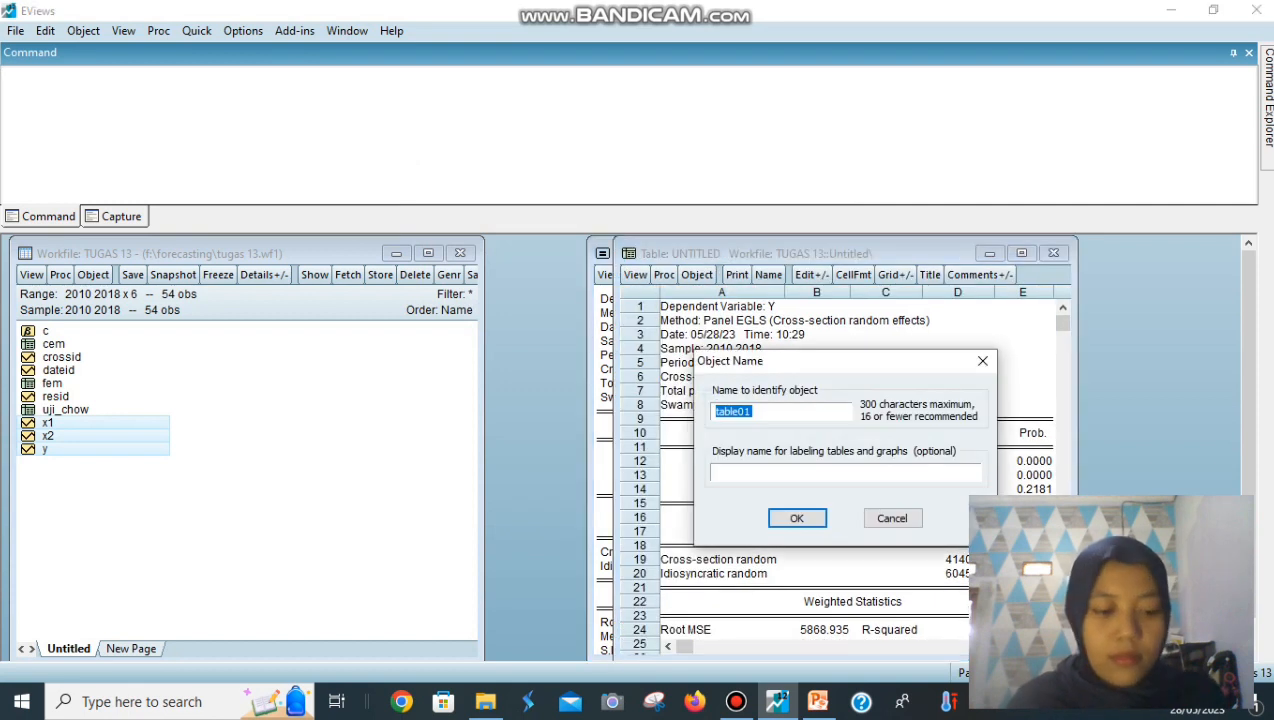
text(REM)
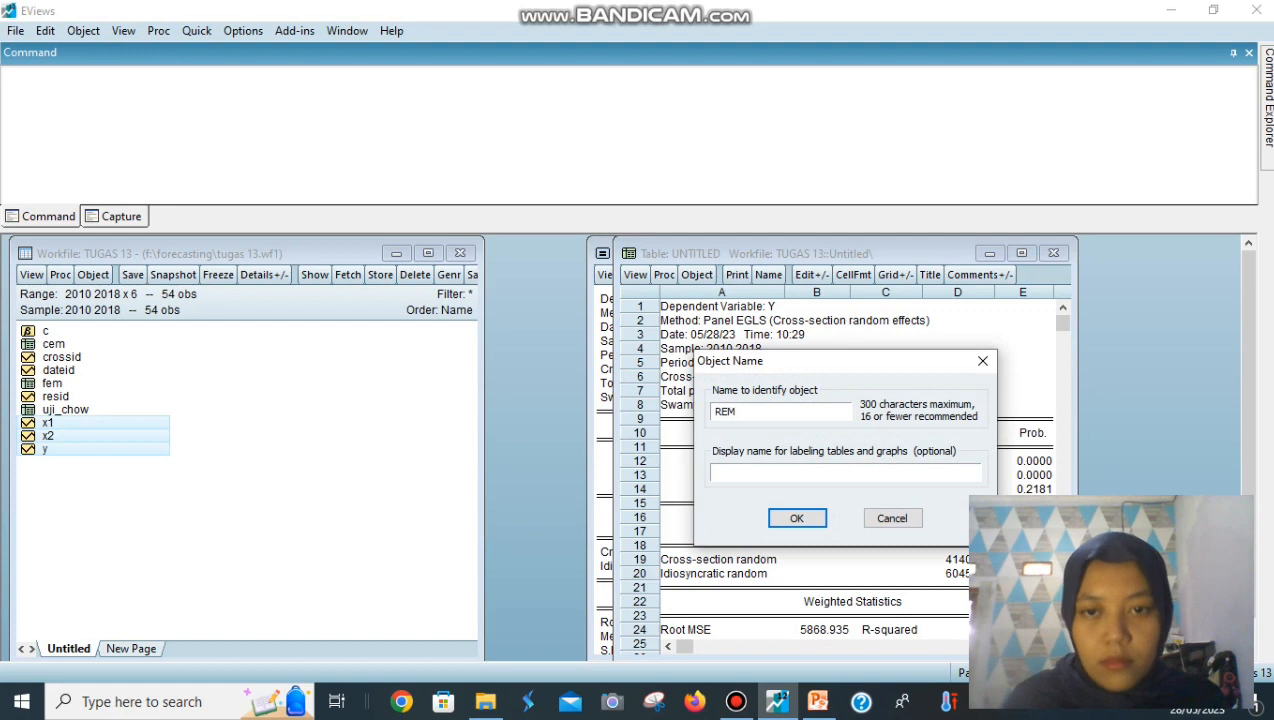
key(Return)
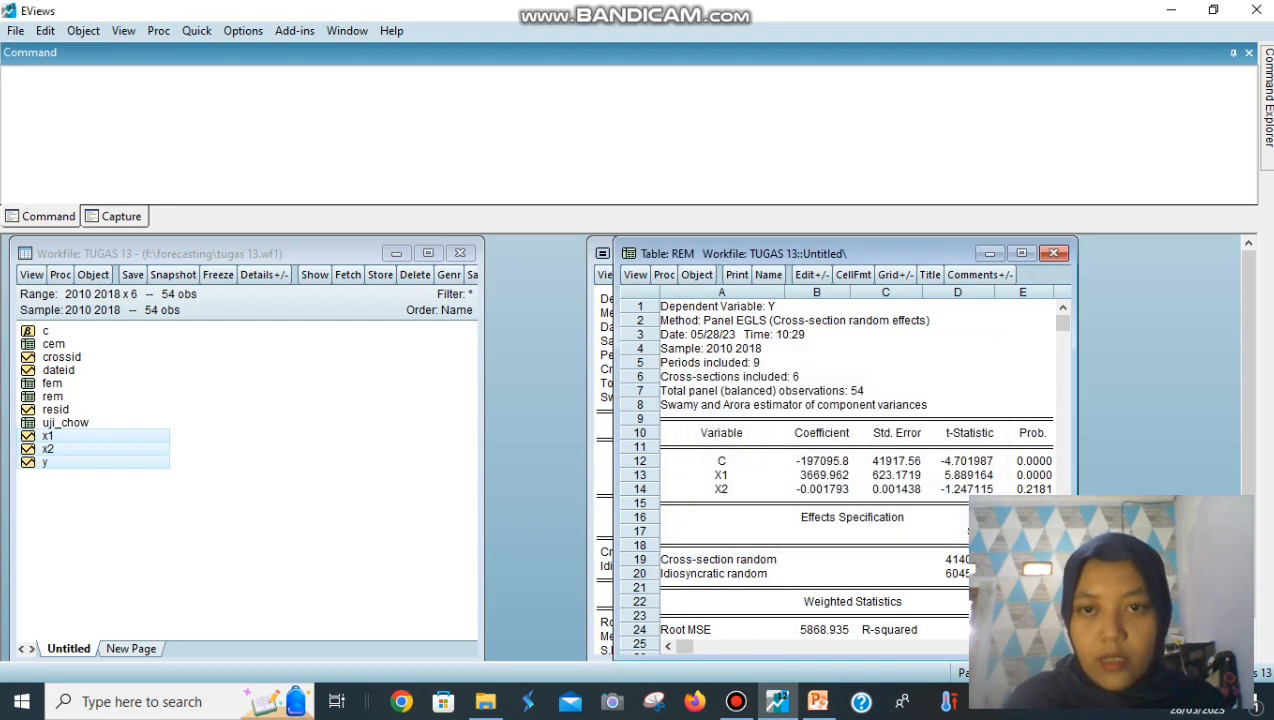
click(1054, 253)
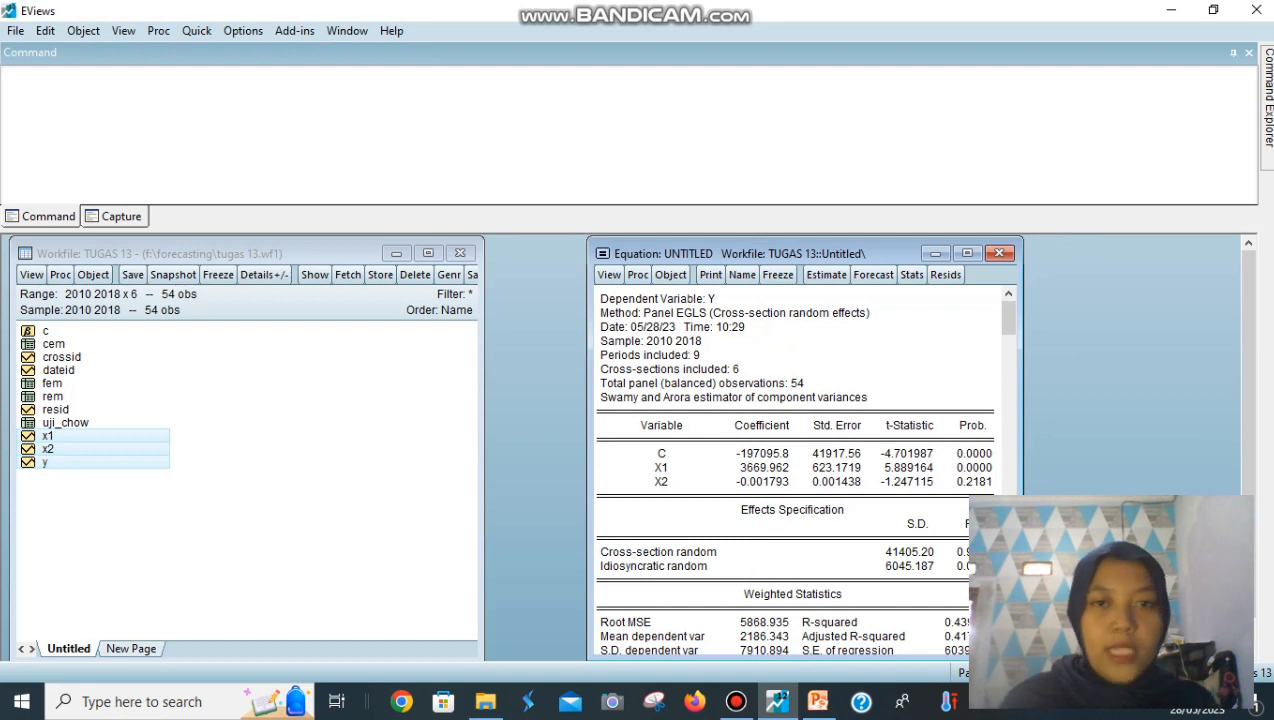
Run the Correlated Random Effects - Hausman Test on the random effects equation
click(609, 274)
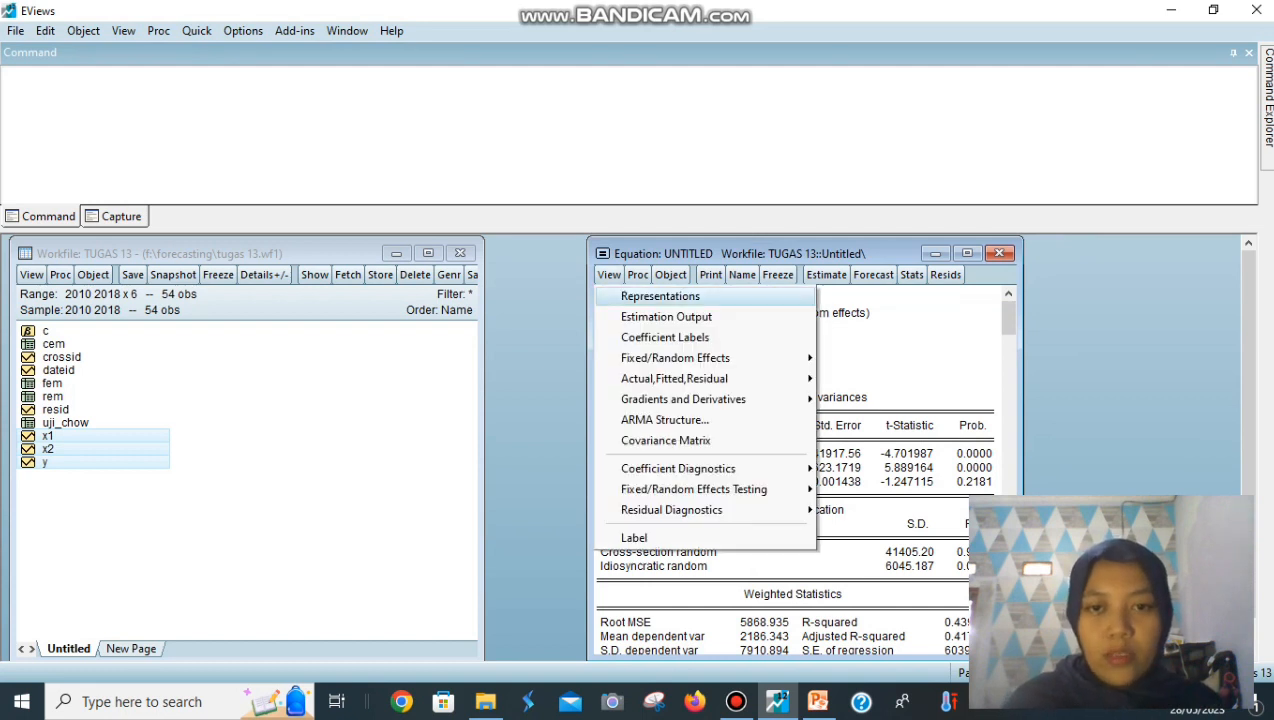
mouse_move(694, 489)
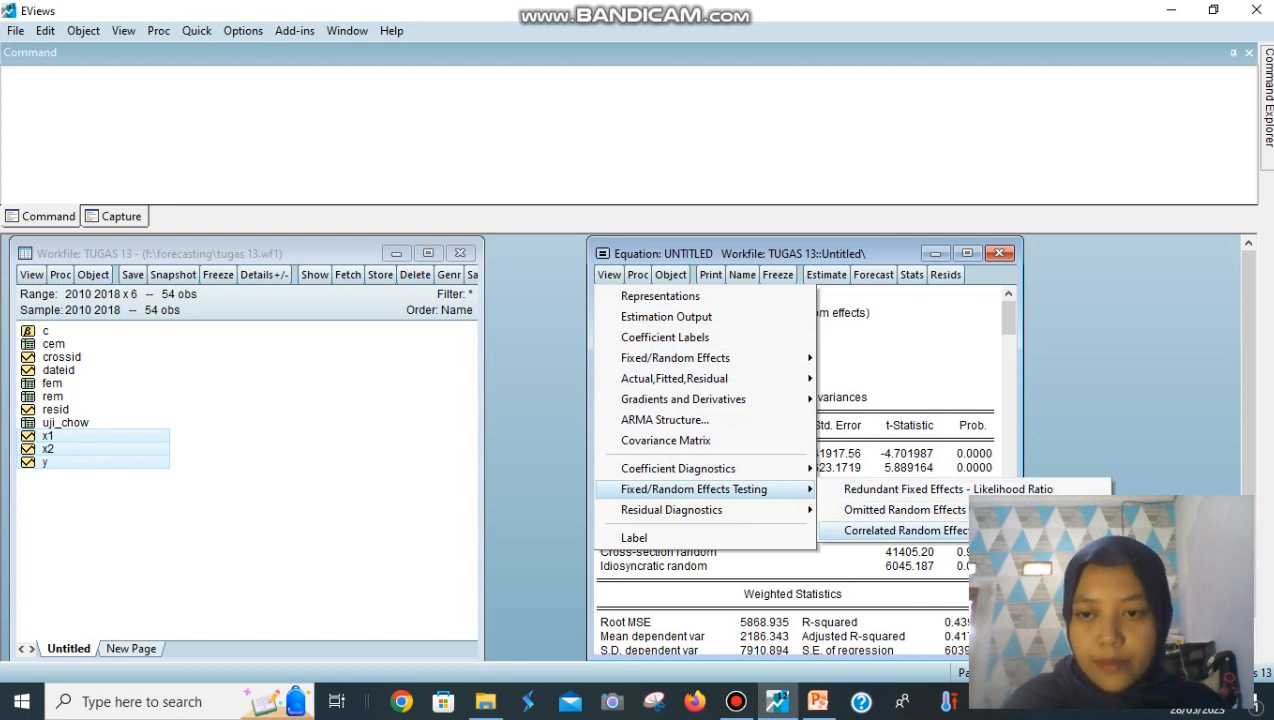
click(900, 530)
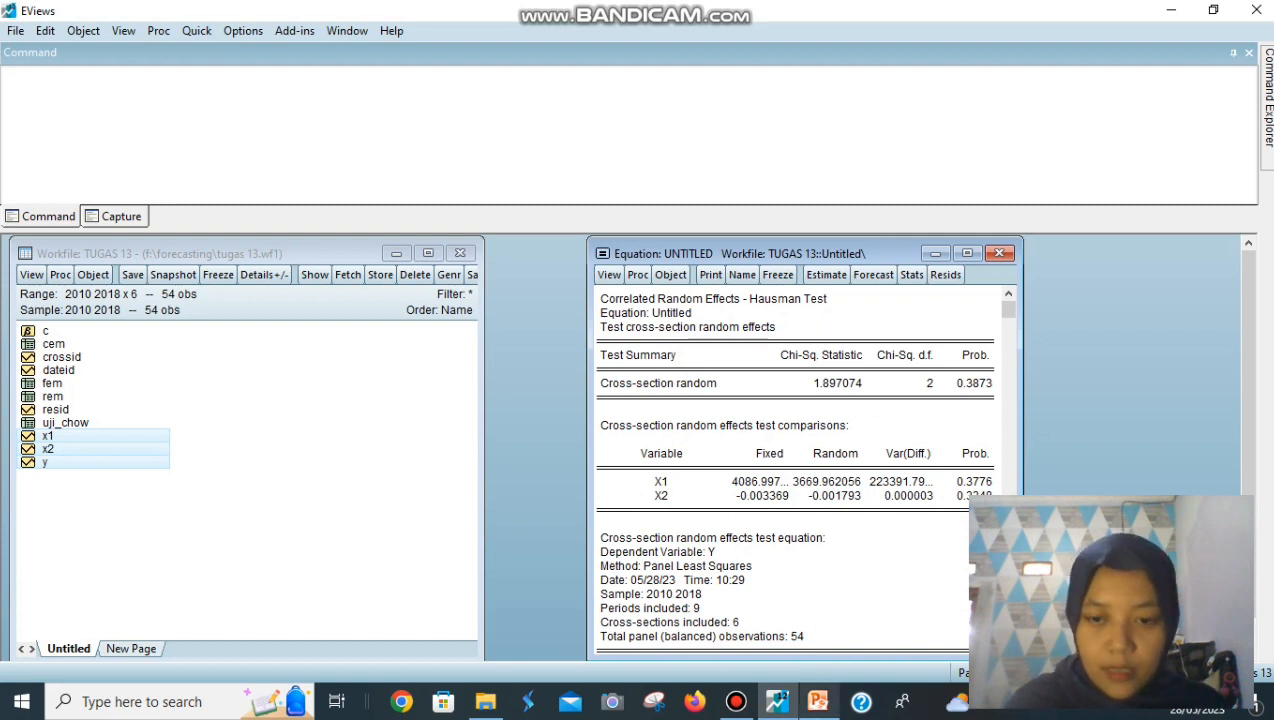
Check the Hausman test against the Uji Hausman slide in PowerPoint, view the Uji Lagrange slide, and return to EViews
click(818, 701)
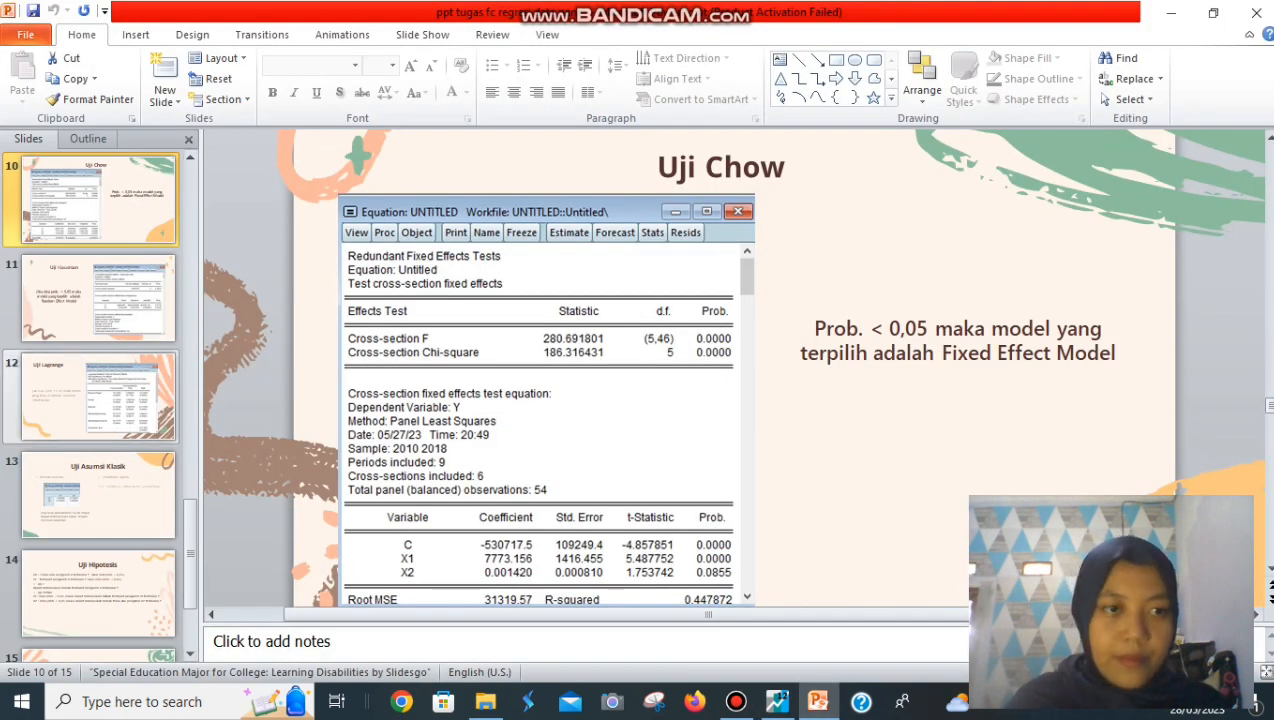
click(98, 396)
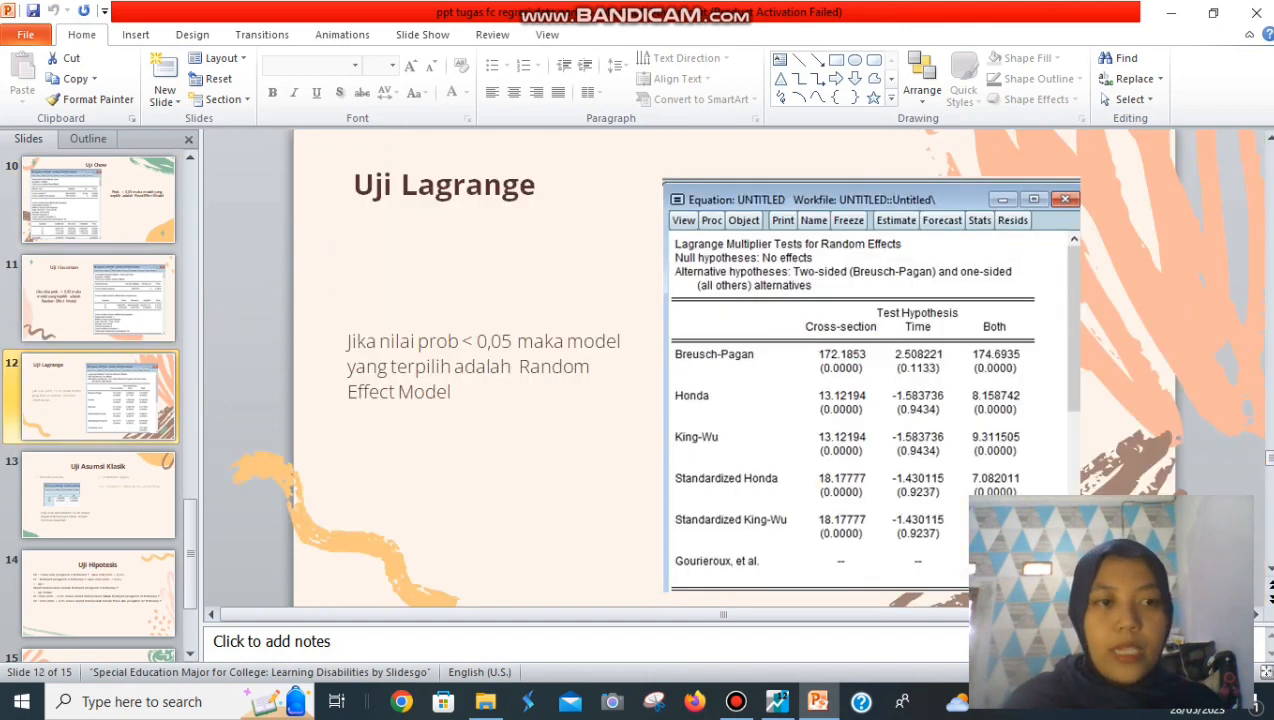
click(98, 298)
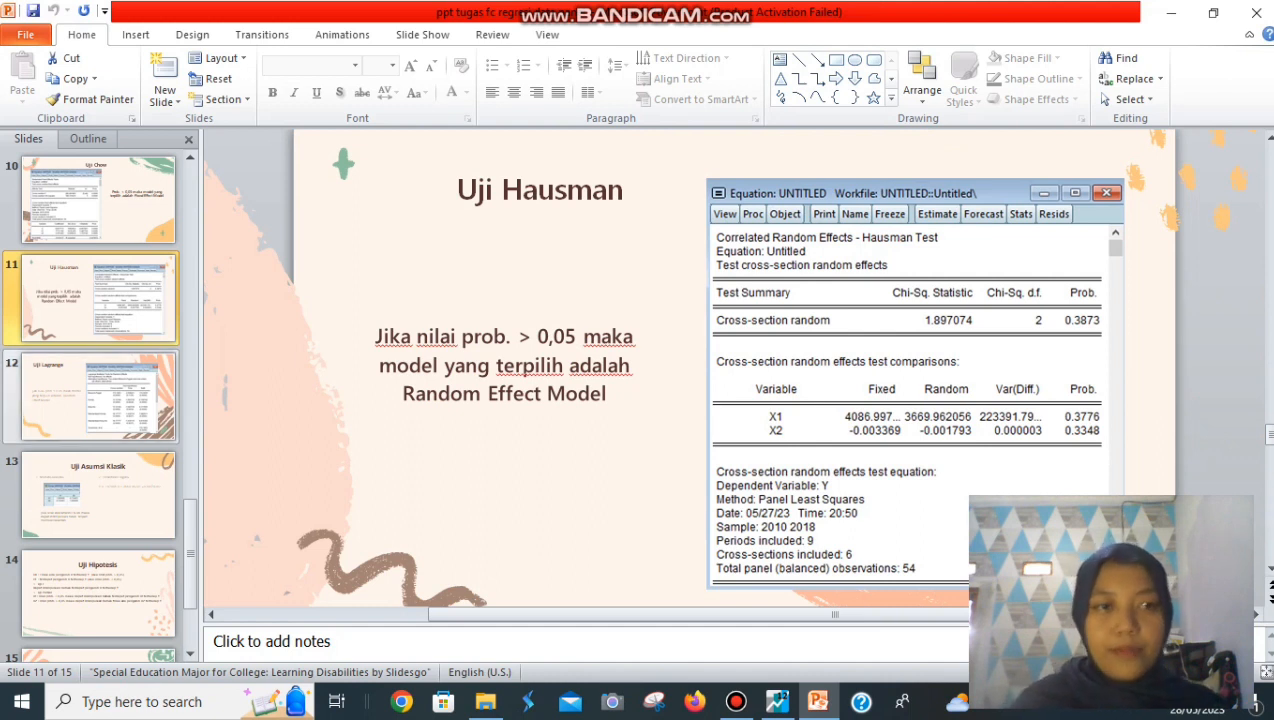
click(96, 378)
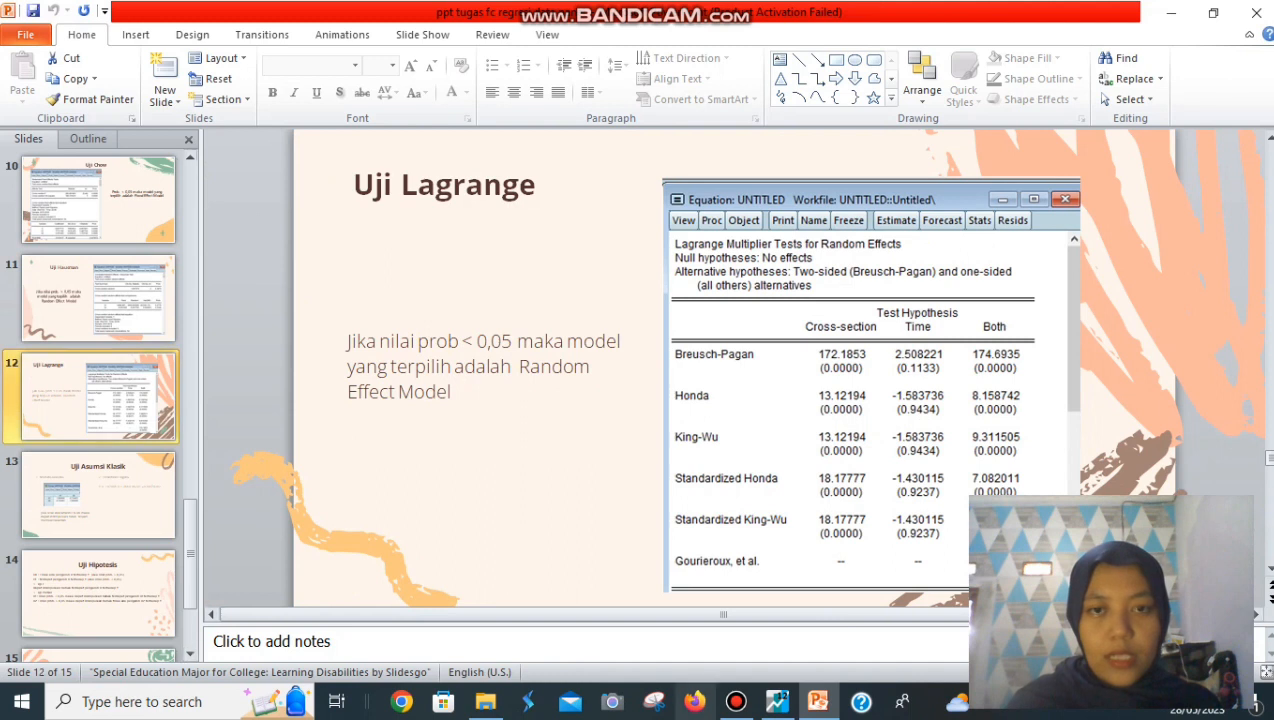
click(777, 701)
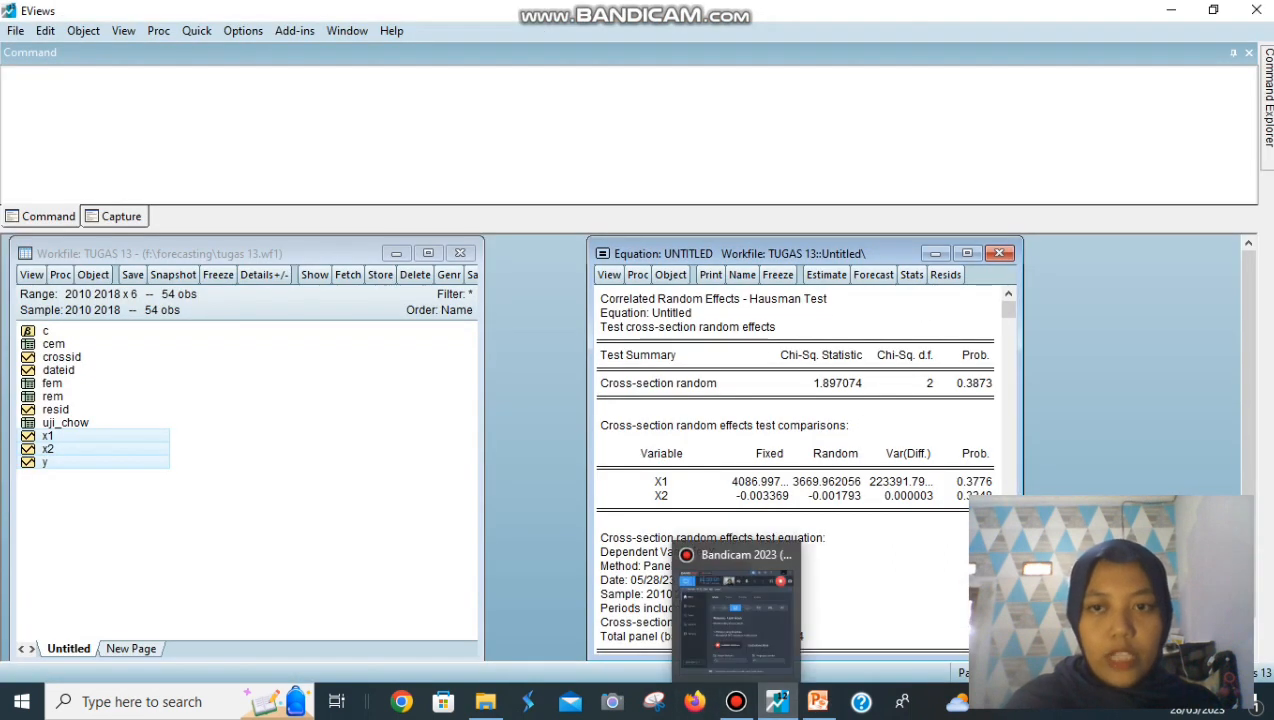
Freeze the Hausman test output as a table named Uji_hausman
click(999, 253)
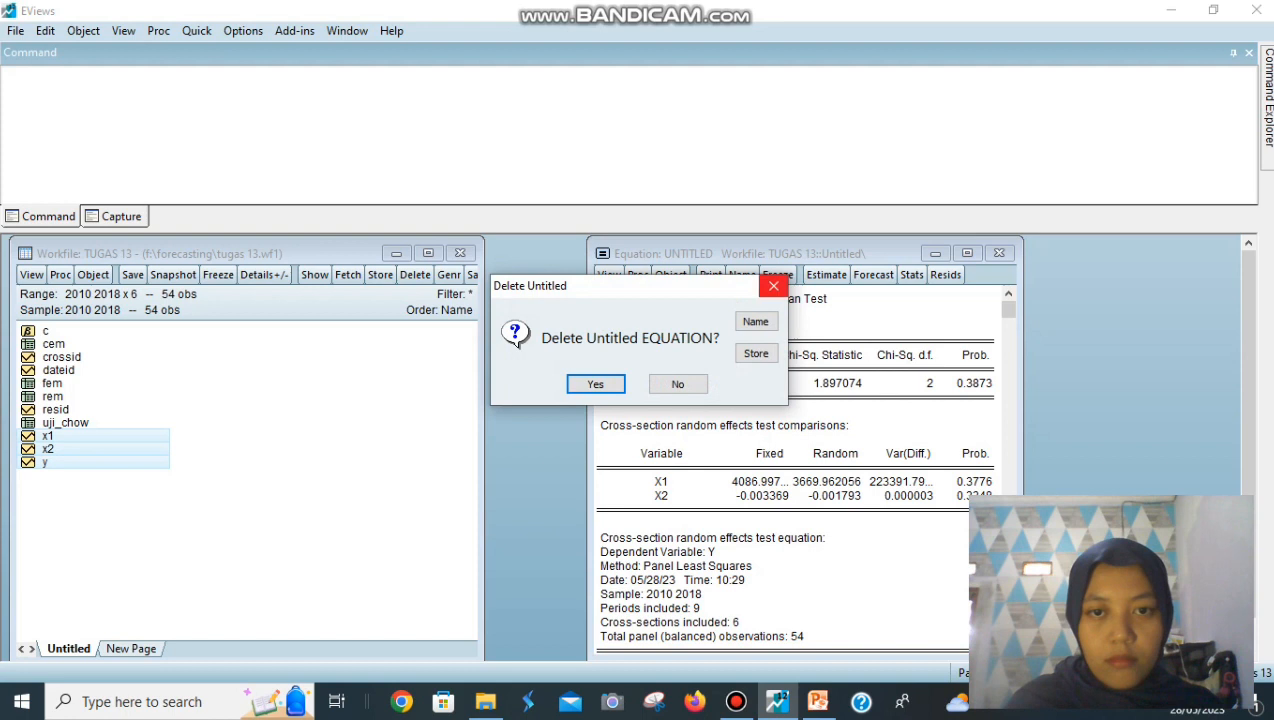
click(677, 384)
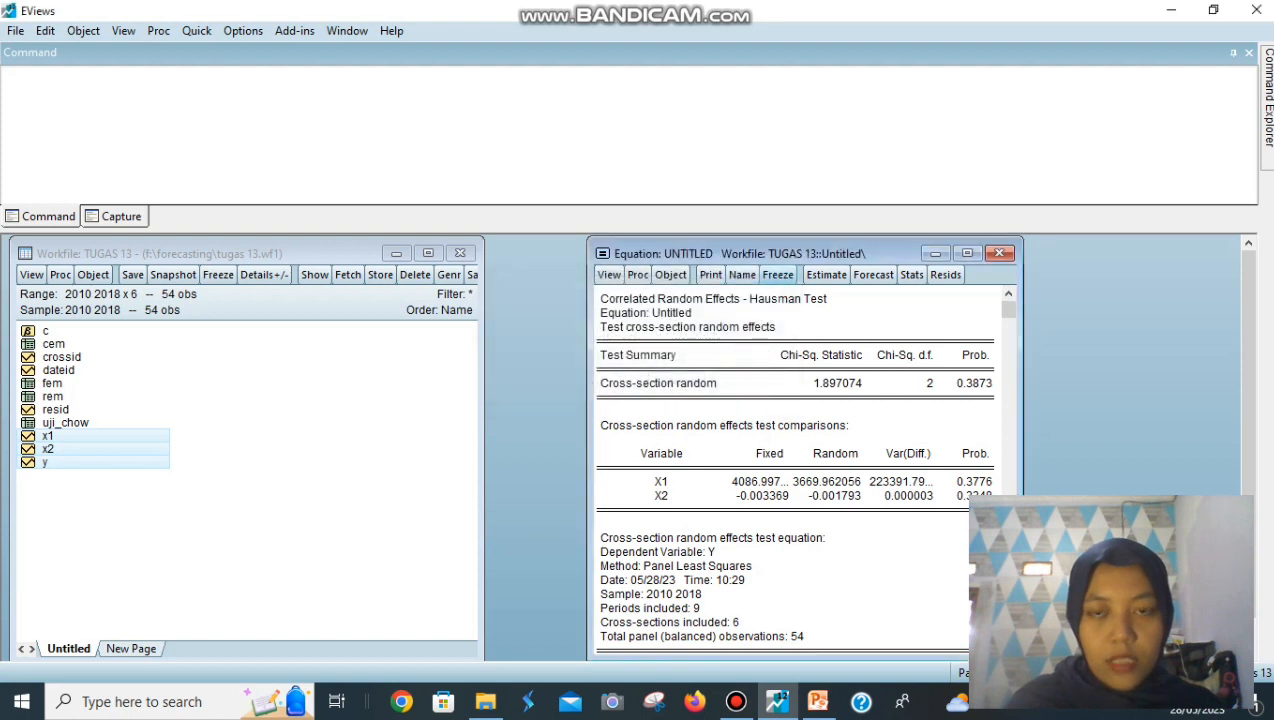
click(778, 274)
click(795, 274)
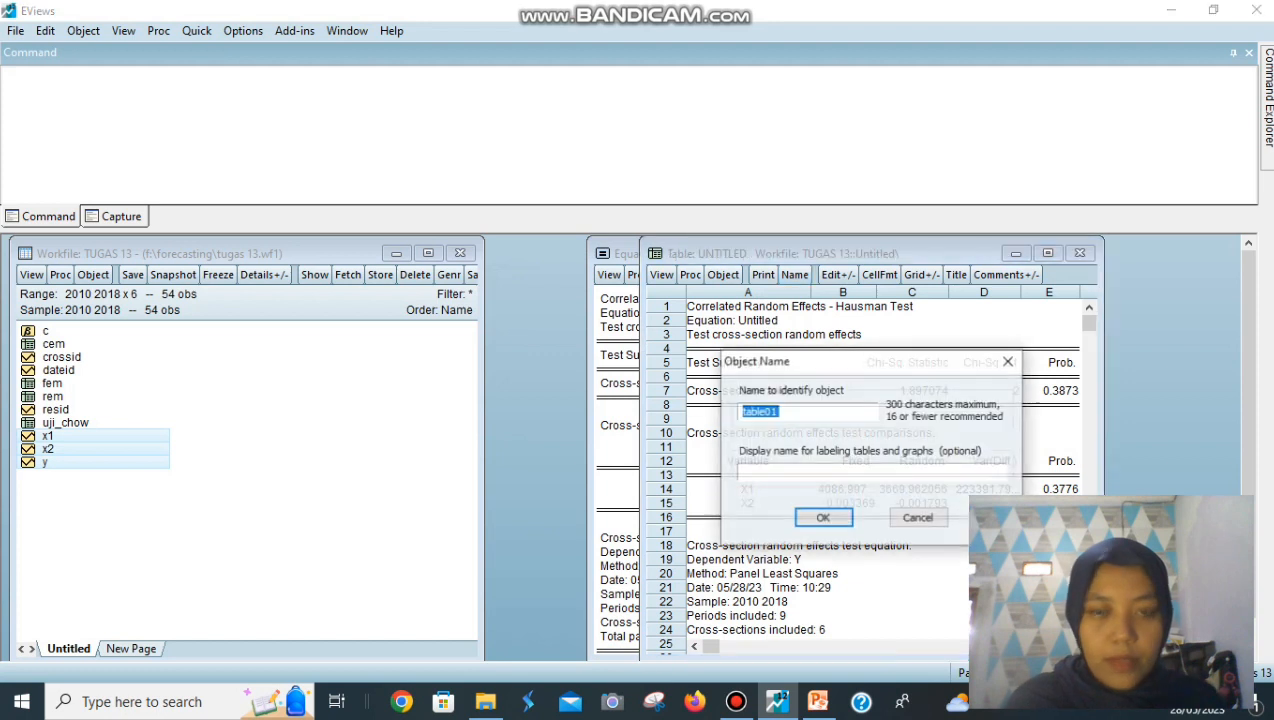
text(uji_ho)
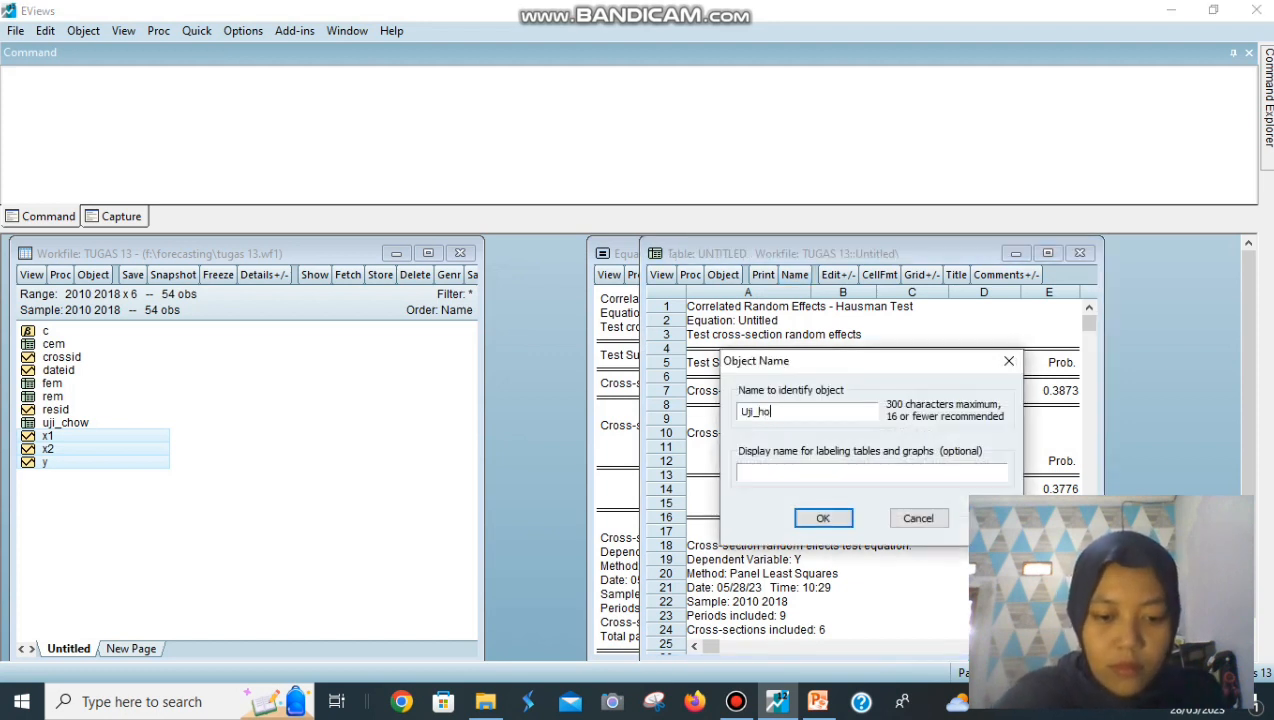
key(BackSpace)
text(ua)
key(BackSpace)
key(BackSpace)
text(asu)
key(BackSpace)
key(BackSpace)
key(BackSpace)
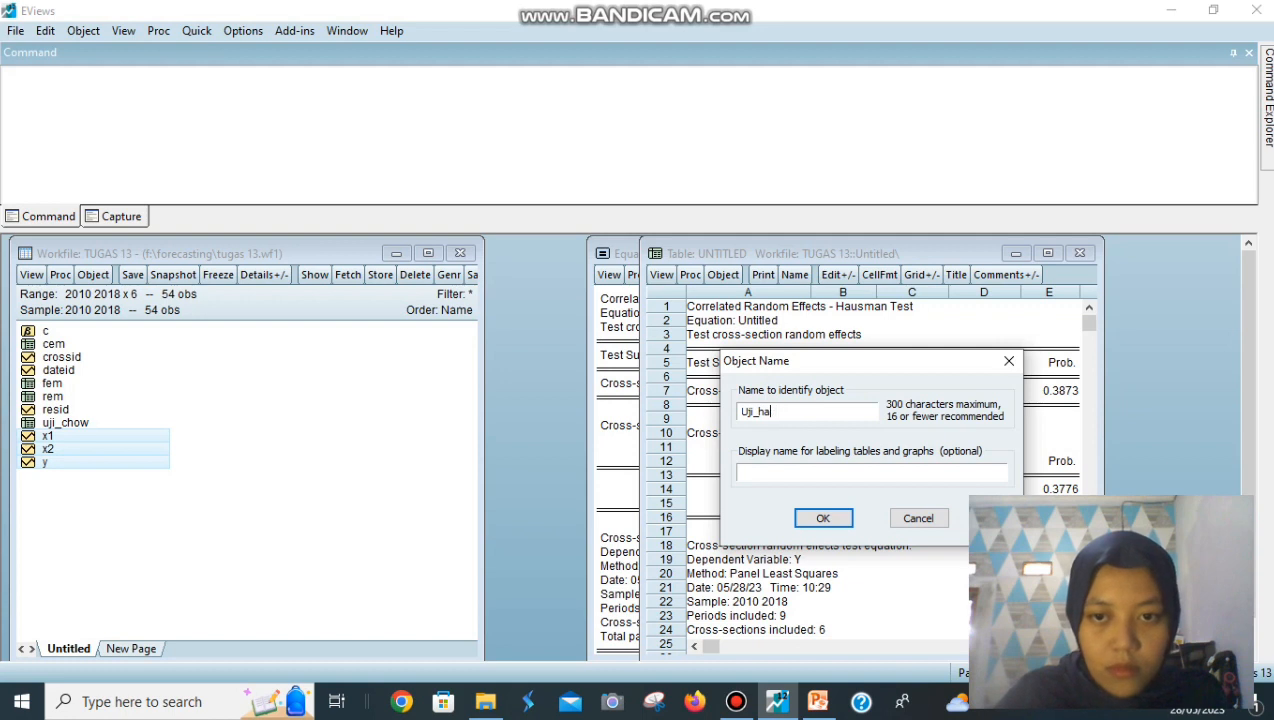
text(ausman)
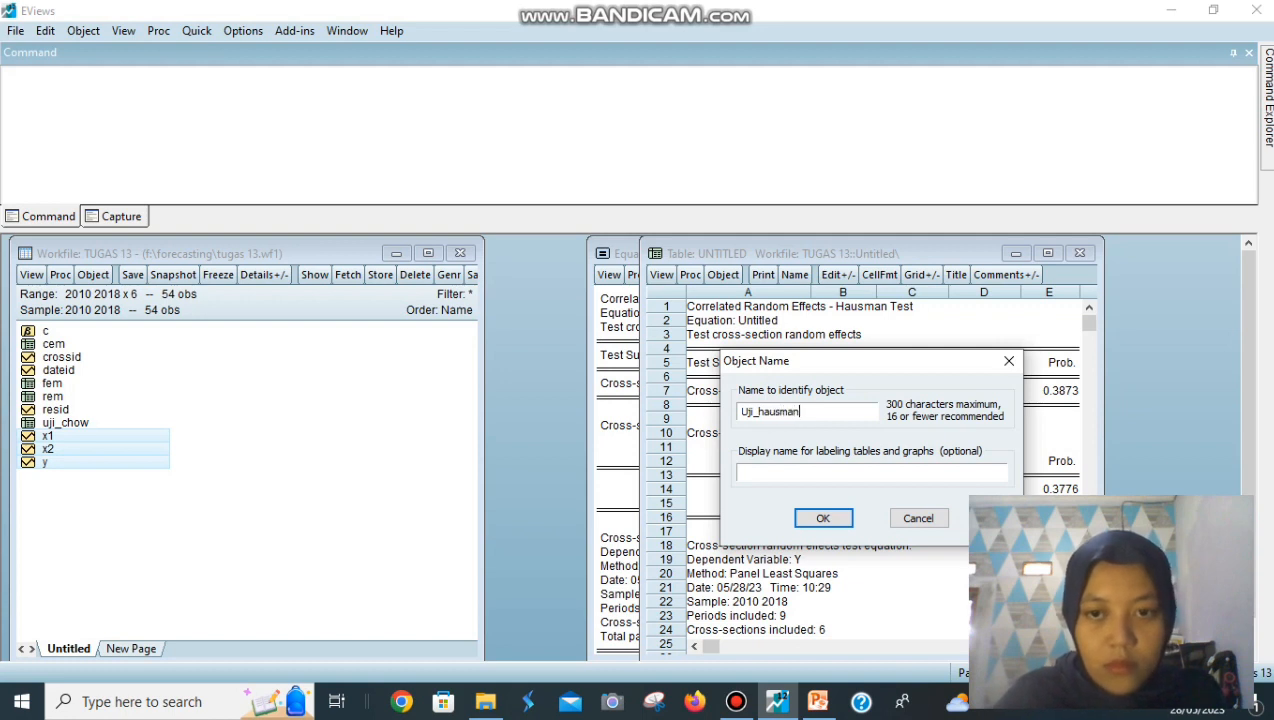
click(823, 518)
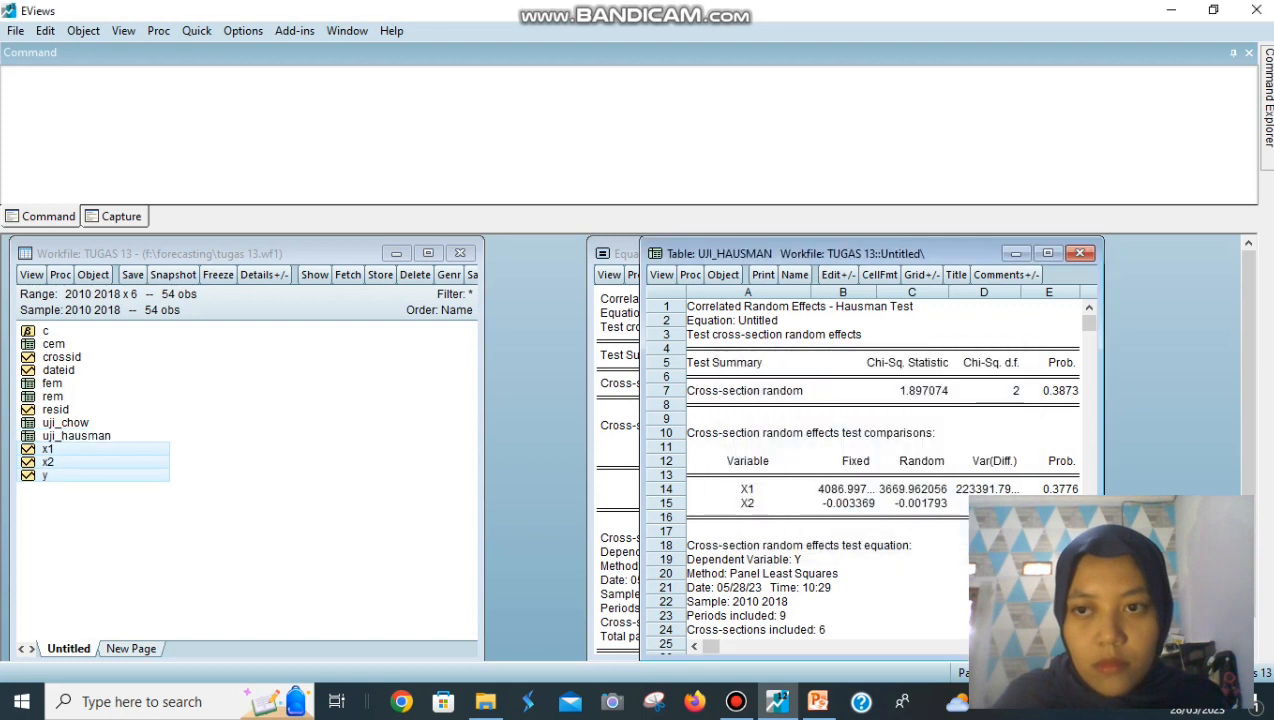
Close the uji_hausman table and delete the untitled random effects equation
key(ctrl+F4)
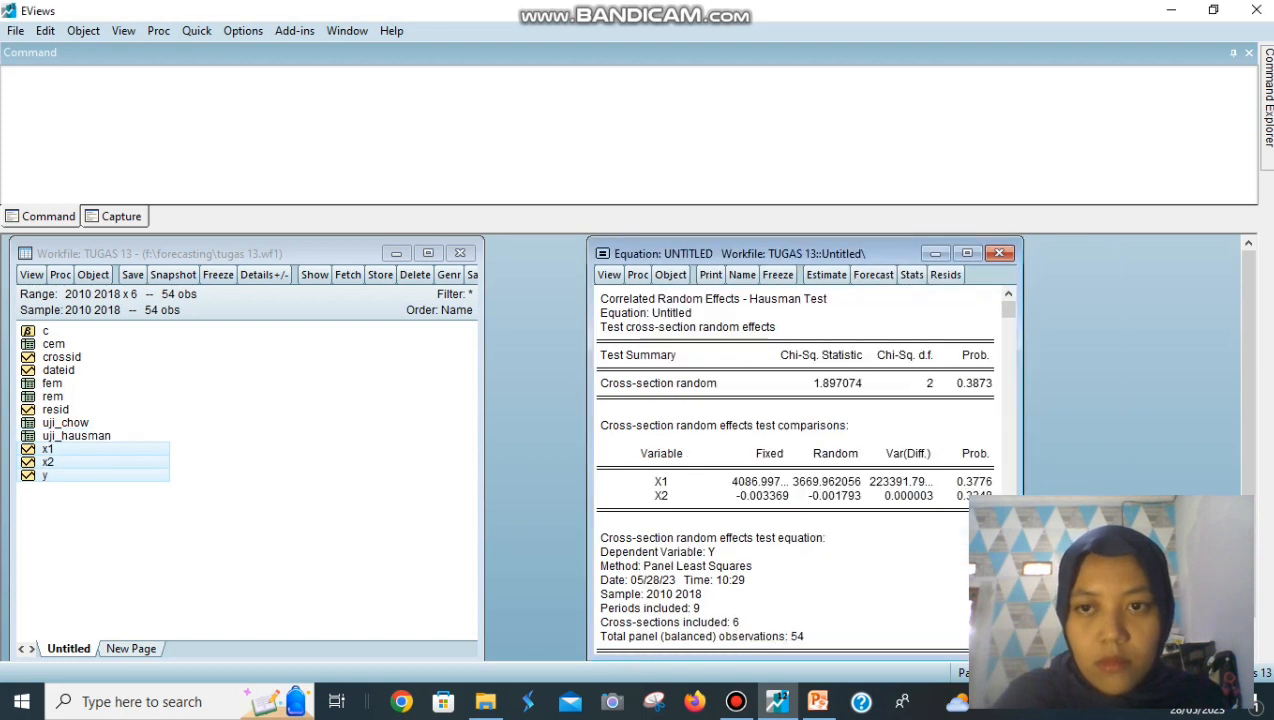
click(998, 253)
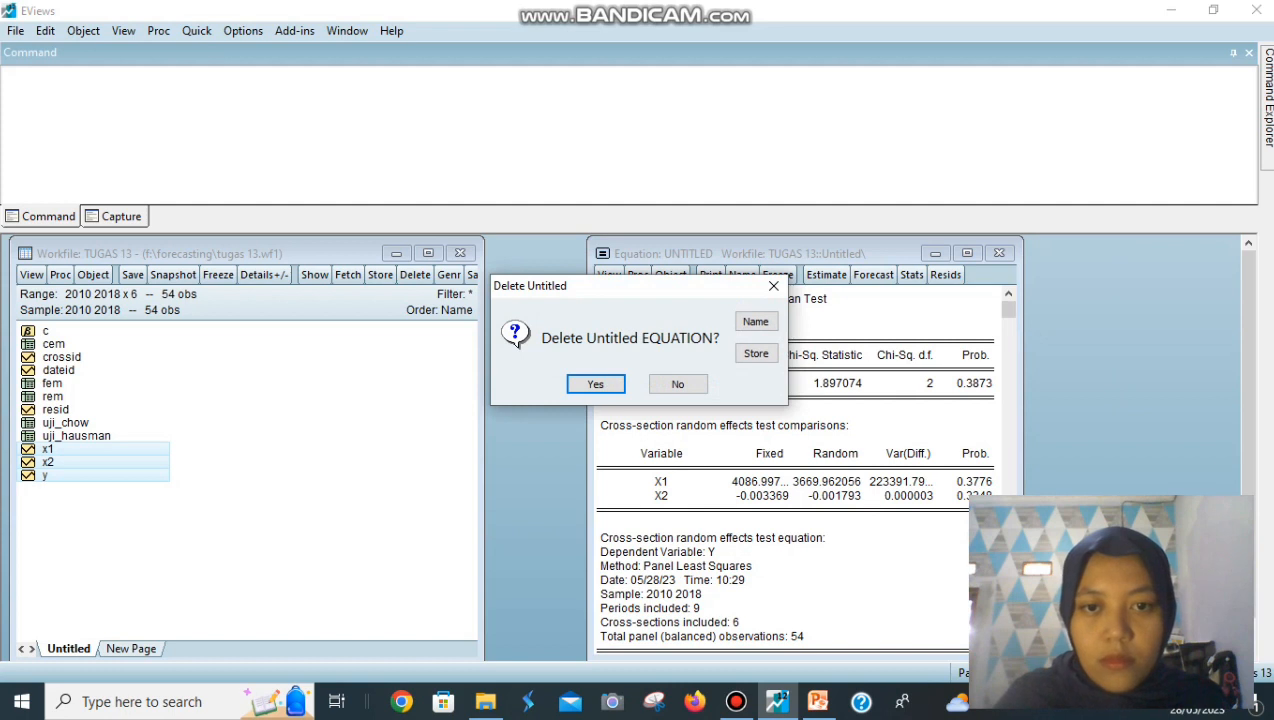
click(595, 384)
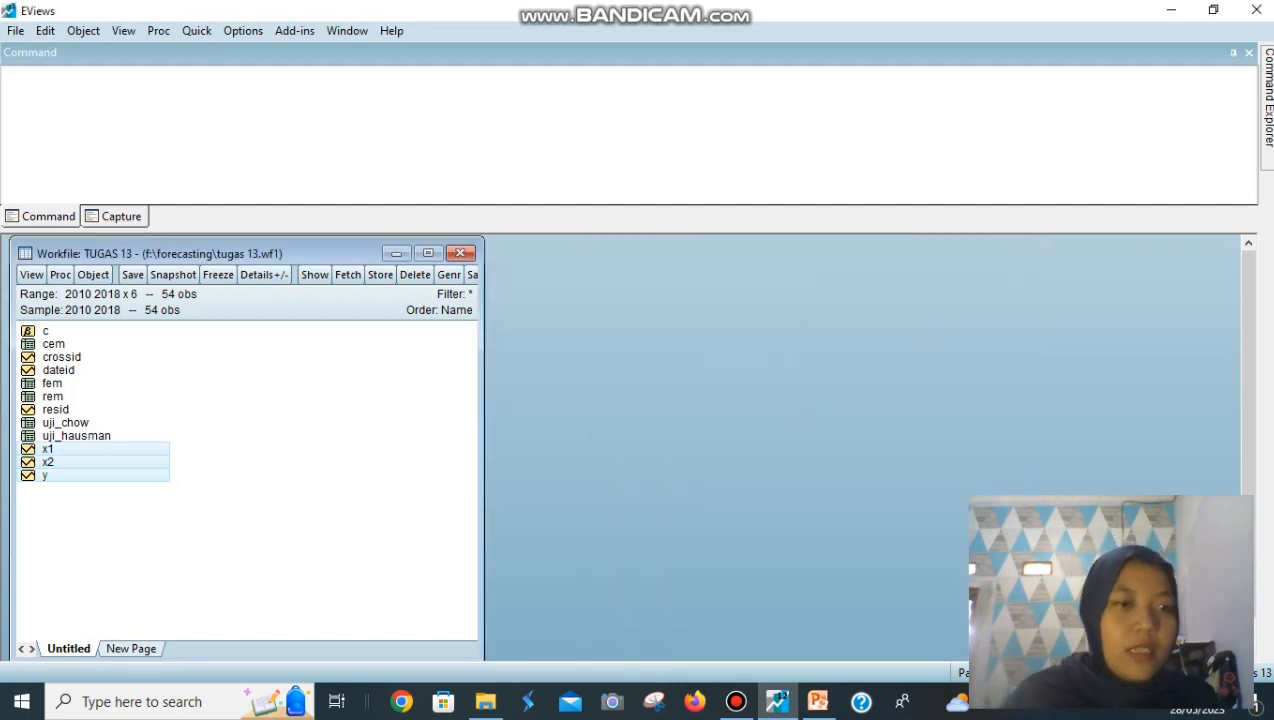
Open x1, x2 and y as a new equation specified as y c x1 x2 and estimate it by least squares
right_click(100, 458)
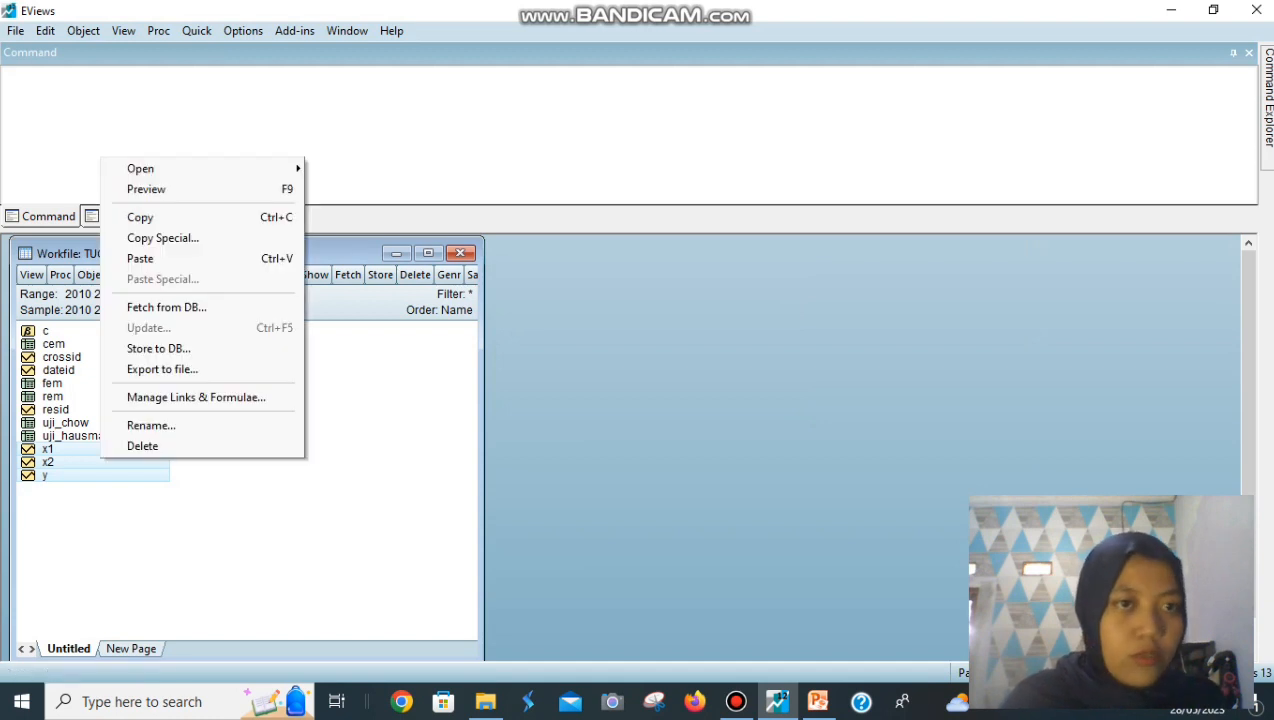
mouse_move(150, 168)
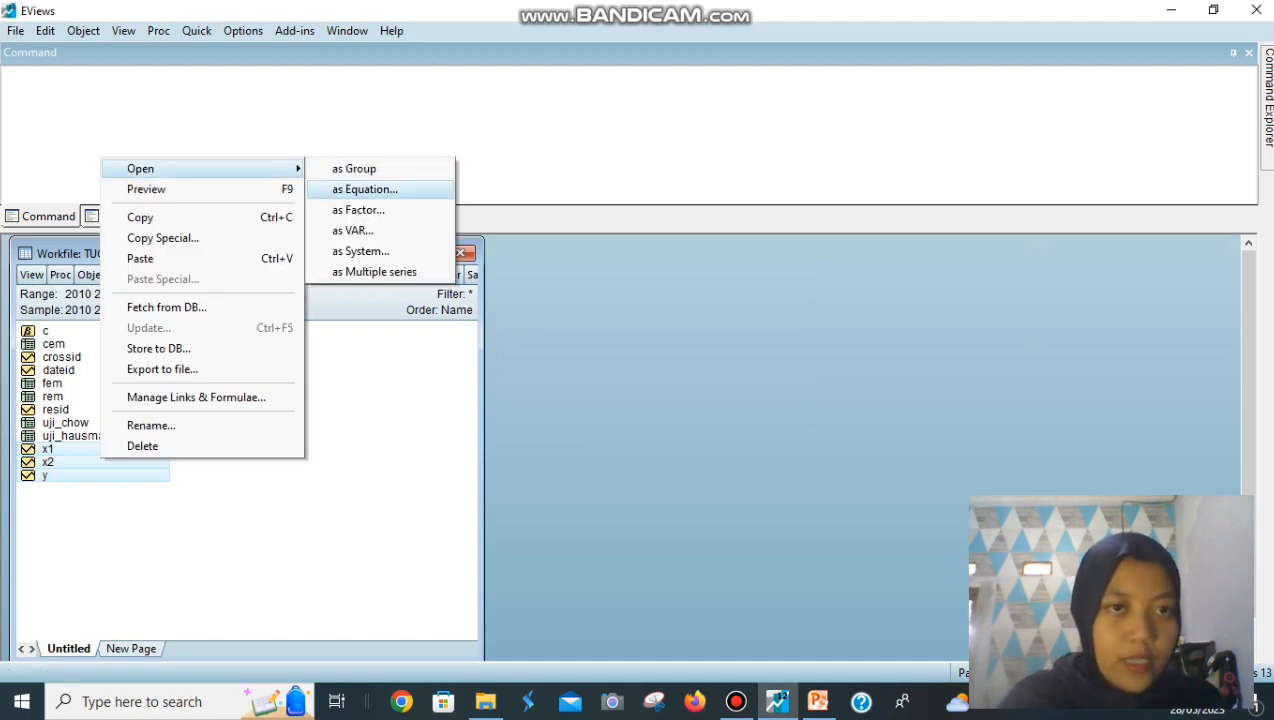
click(365, 189)
click(495, 274)
key(BackSpace)
click(458, 274)
text(c x1 x2)
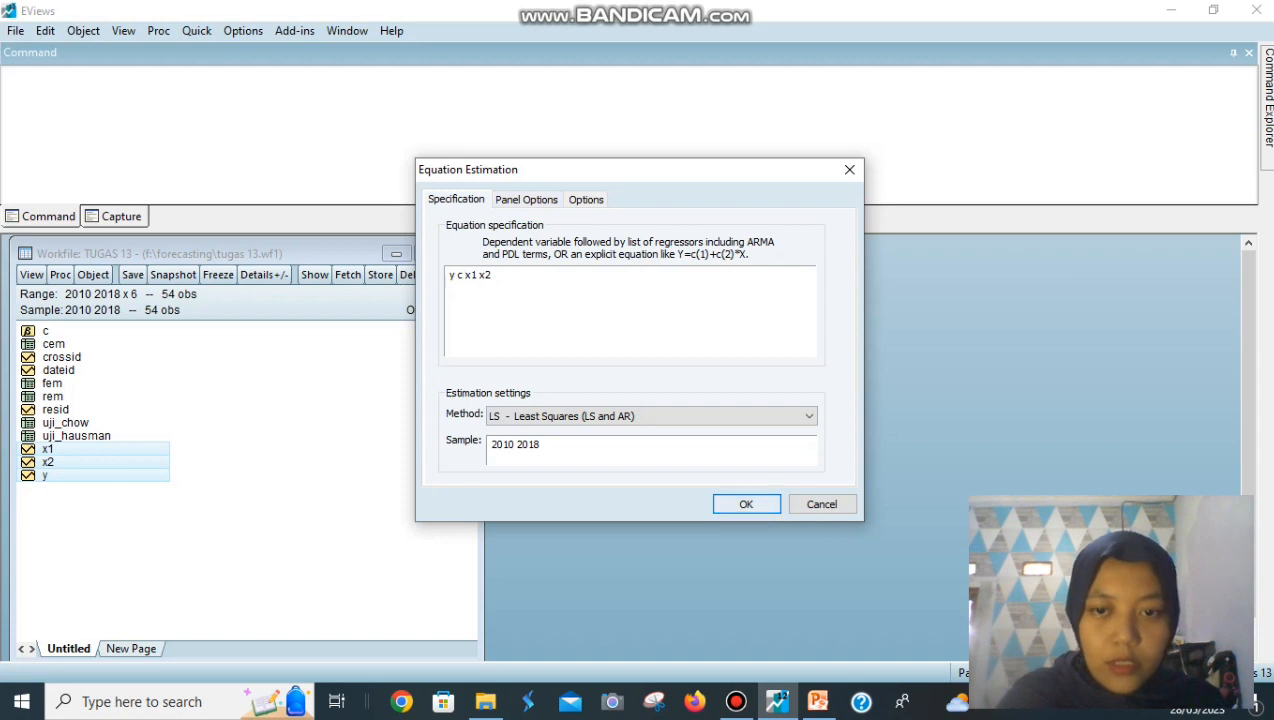
click(746, 504)
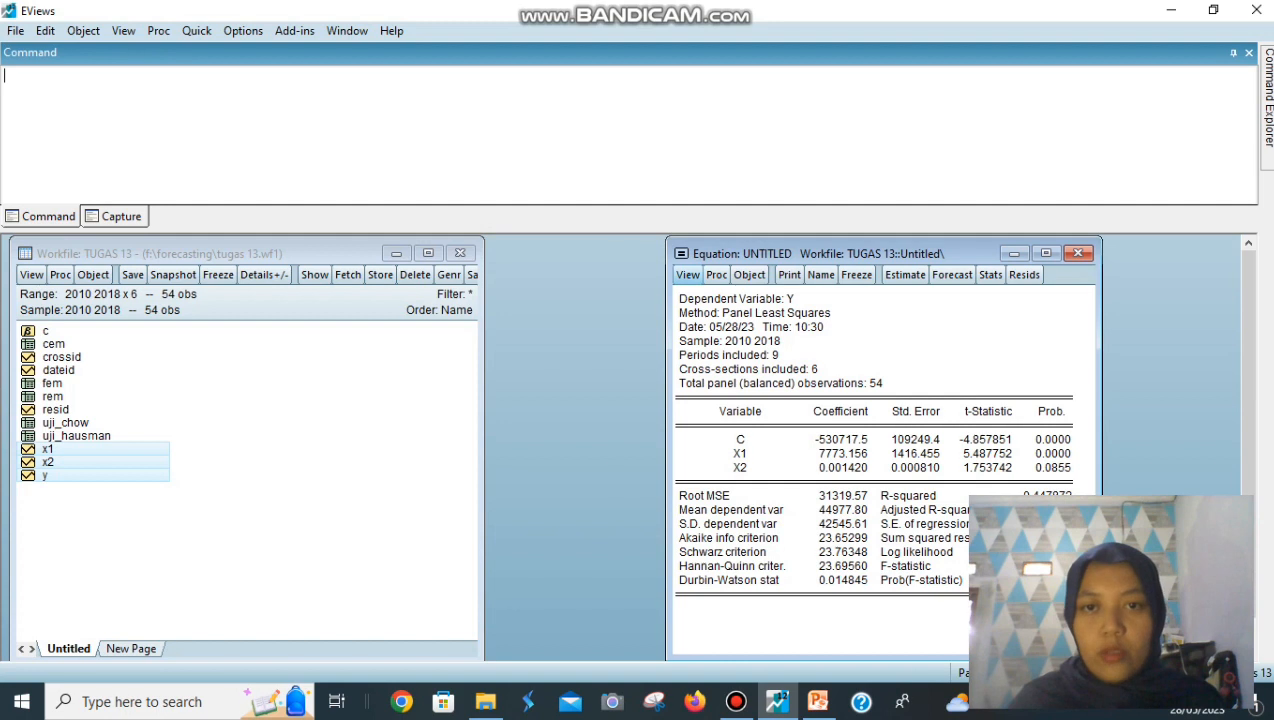
Run the Omitted Random Effects Lagrange Multiplier test on the pooled least squares equation
click(687, 274)
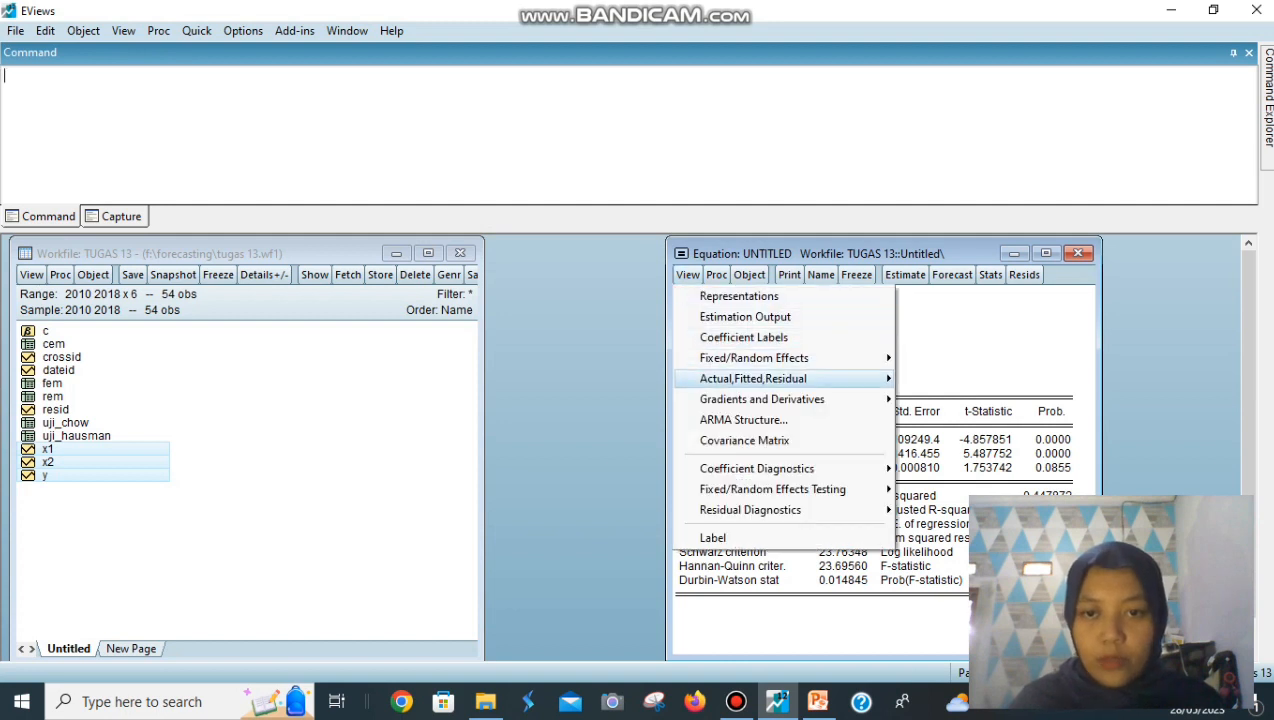
mouse_move(772, 489)
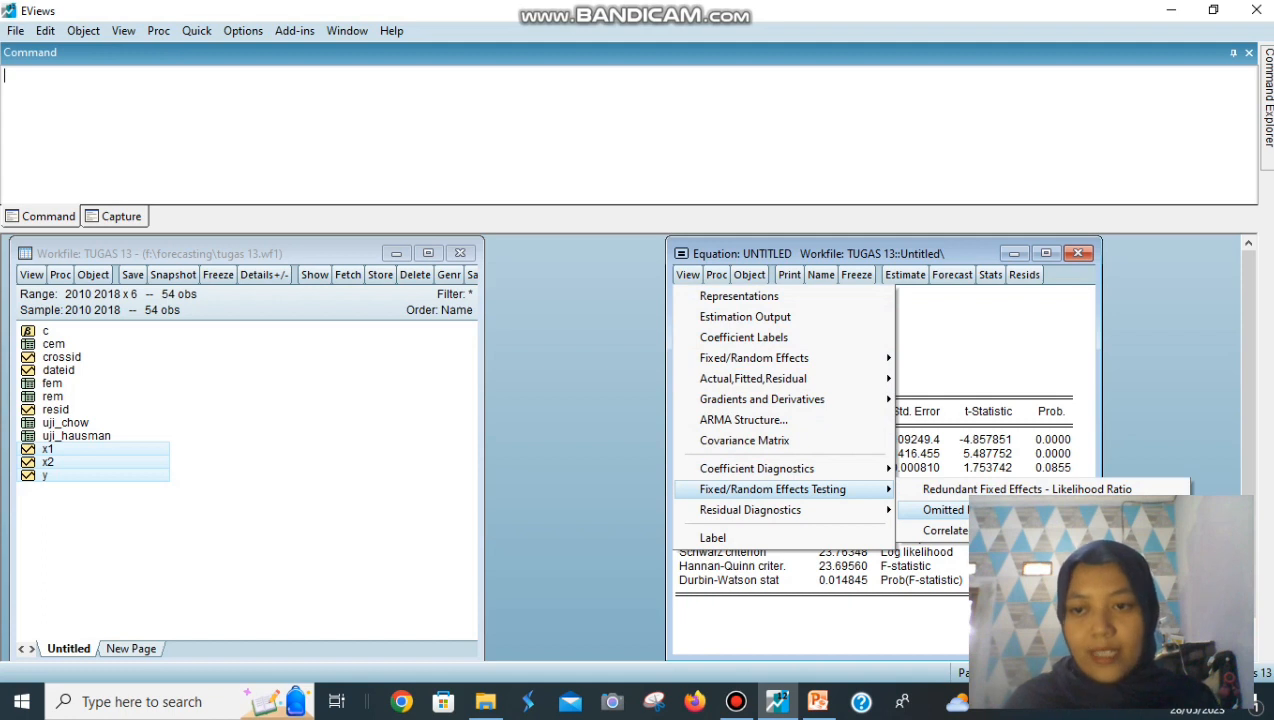
click(1050, 509)
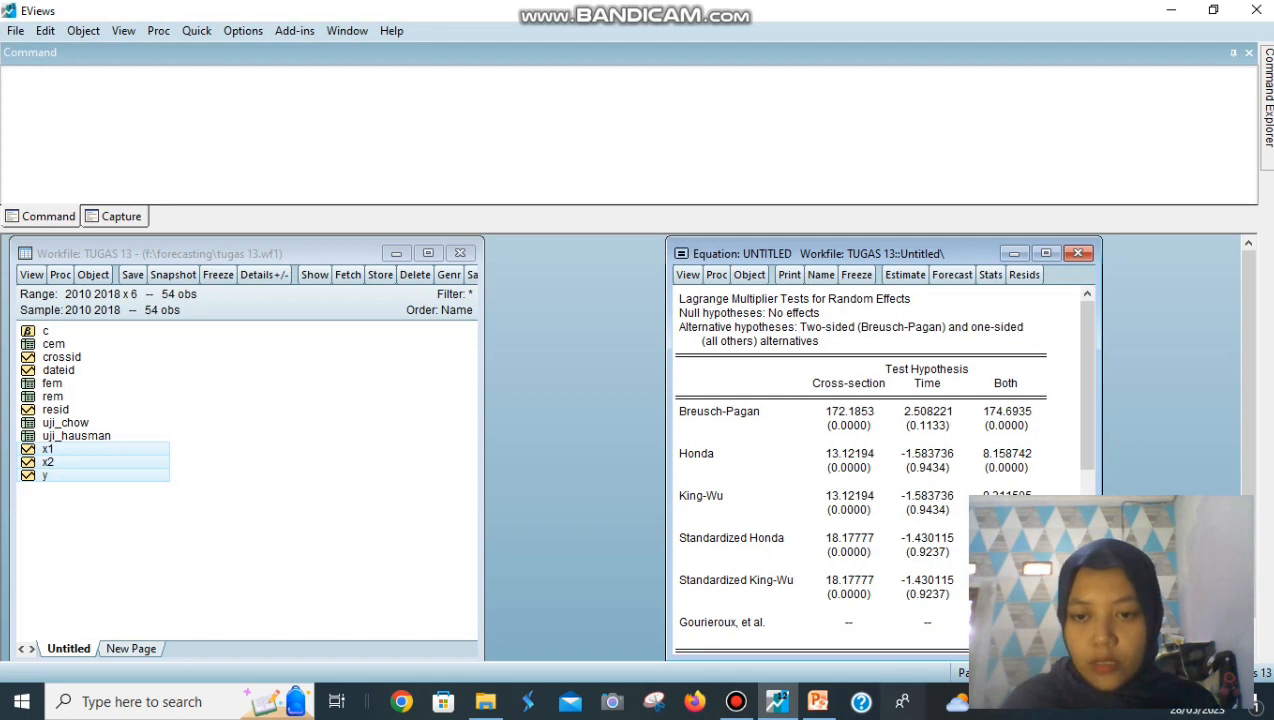
Switch to PowerPoint and review the Uji Lagrange slide's decision rule and the Uji Asumsi Klasik slide
click(818, 701)
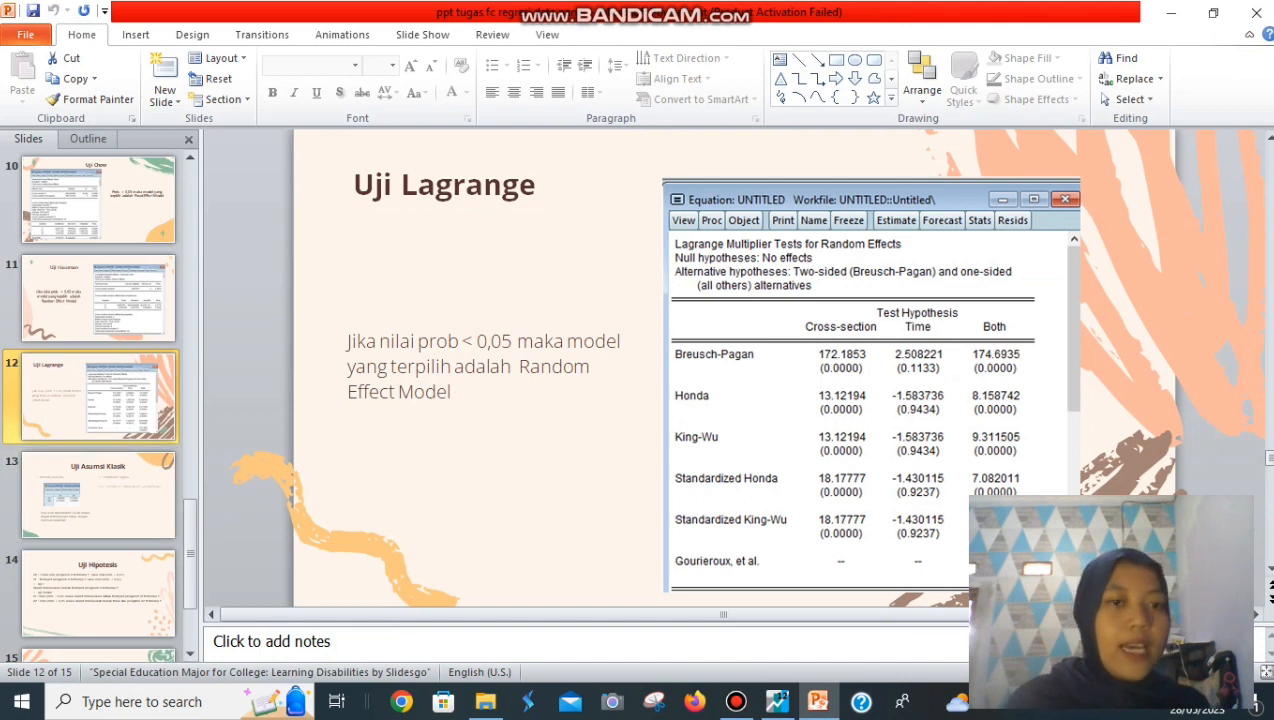
click(98, 495)
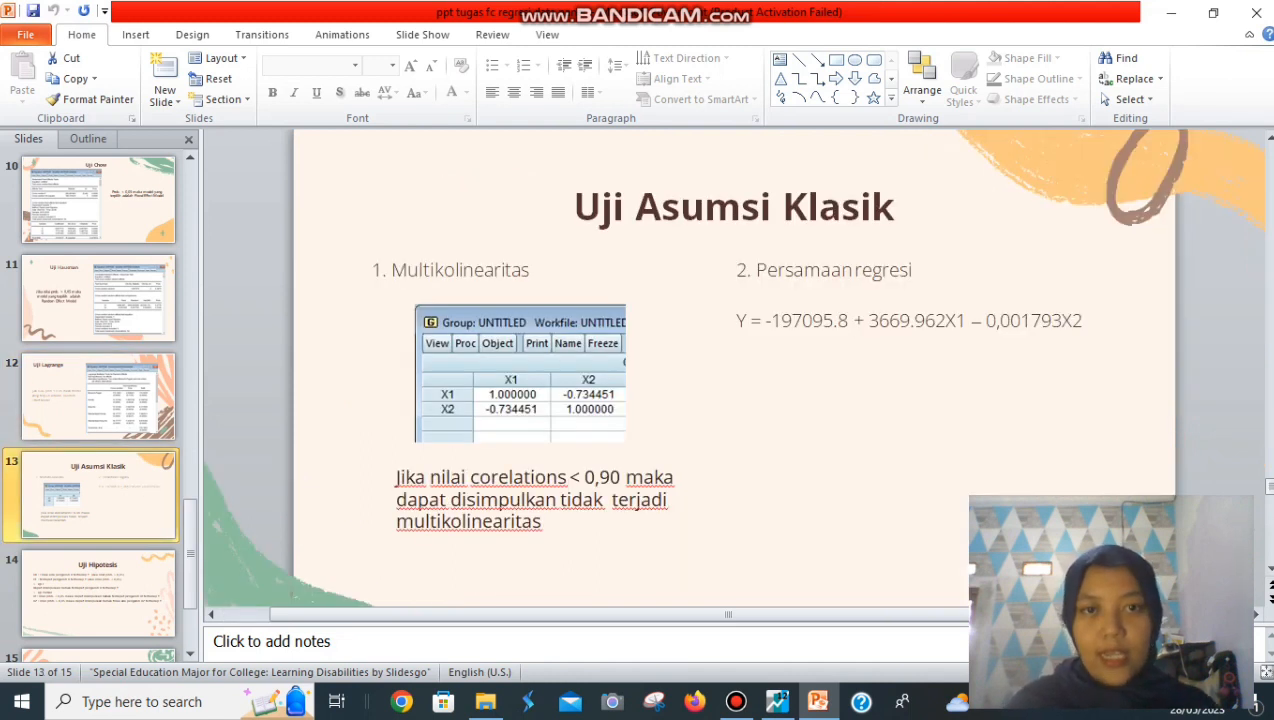
Return to EViews and close the untitled equation holding the Lagrange Multiplier results, confirming its deletion
mouse_move(777, 701)
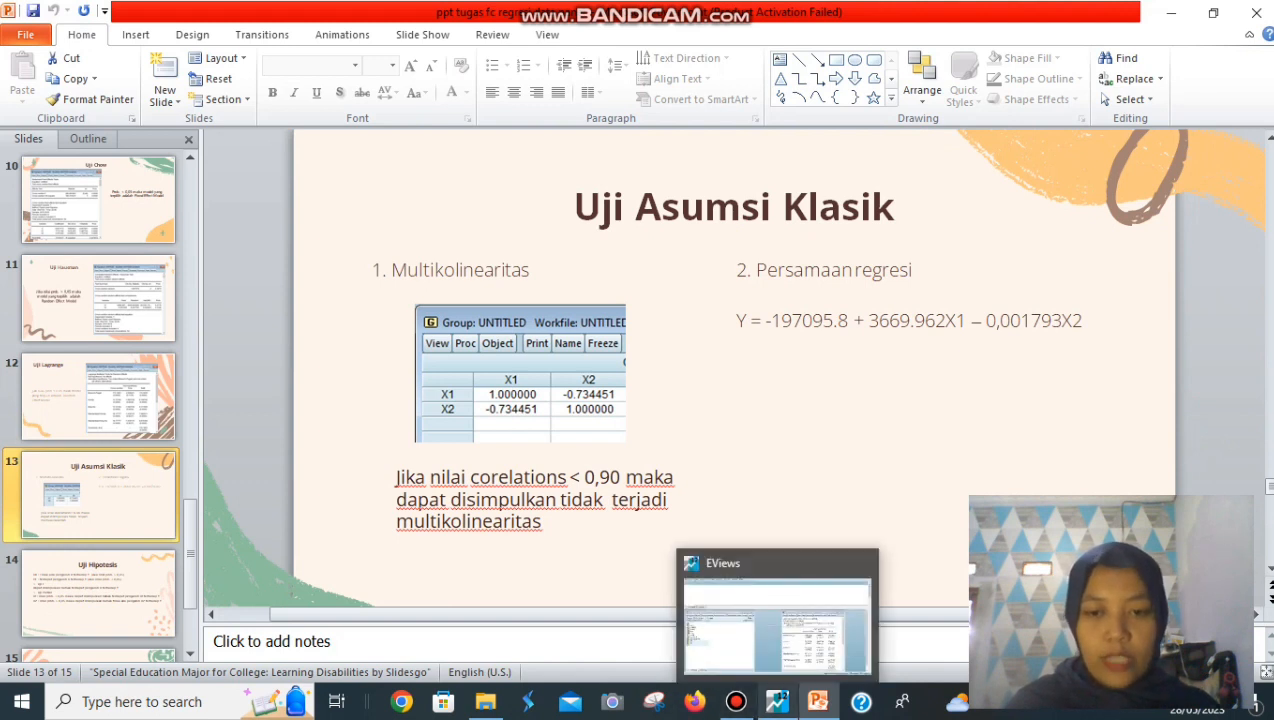
click(777, 701)
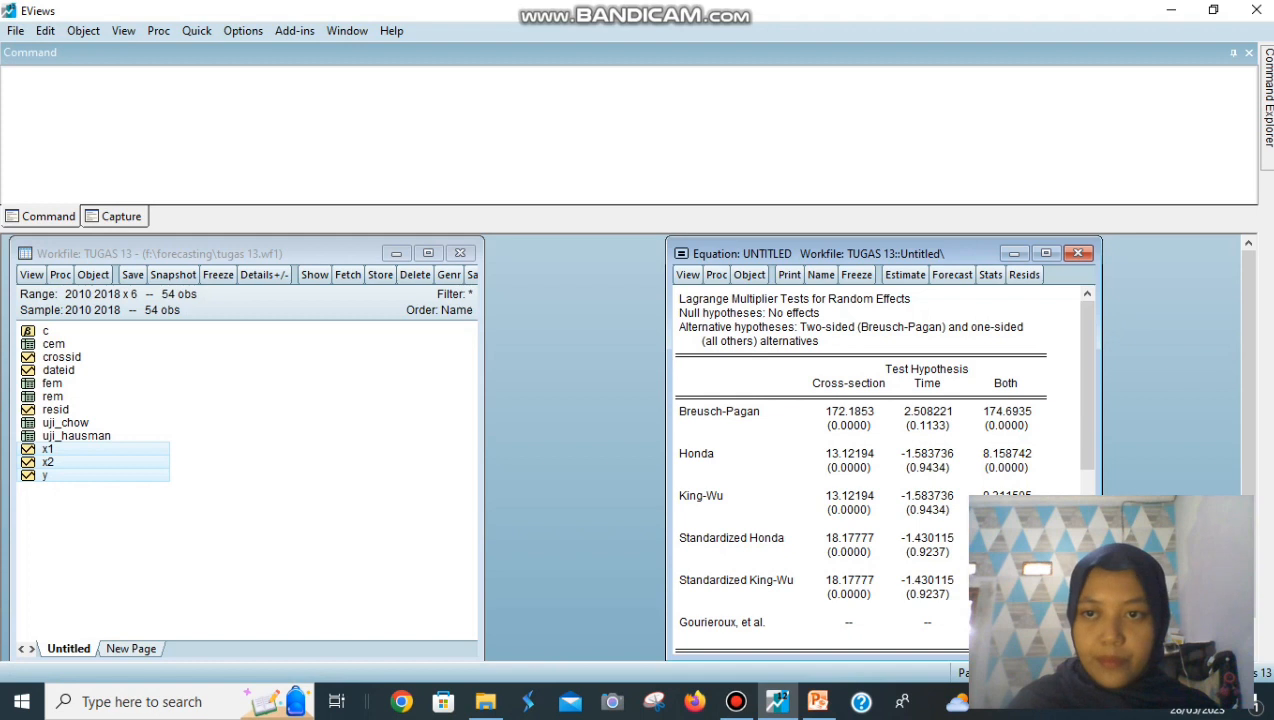
click(1078, 253)
click(590, 381)
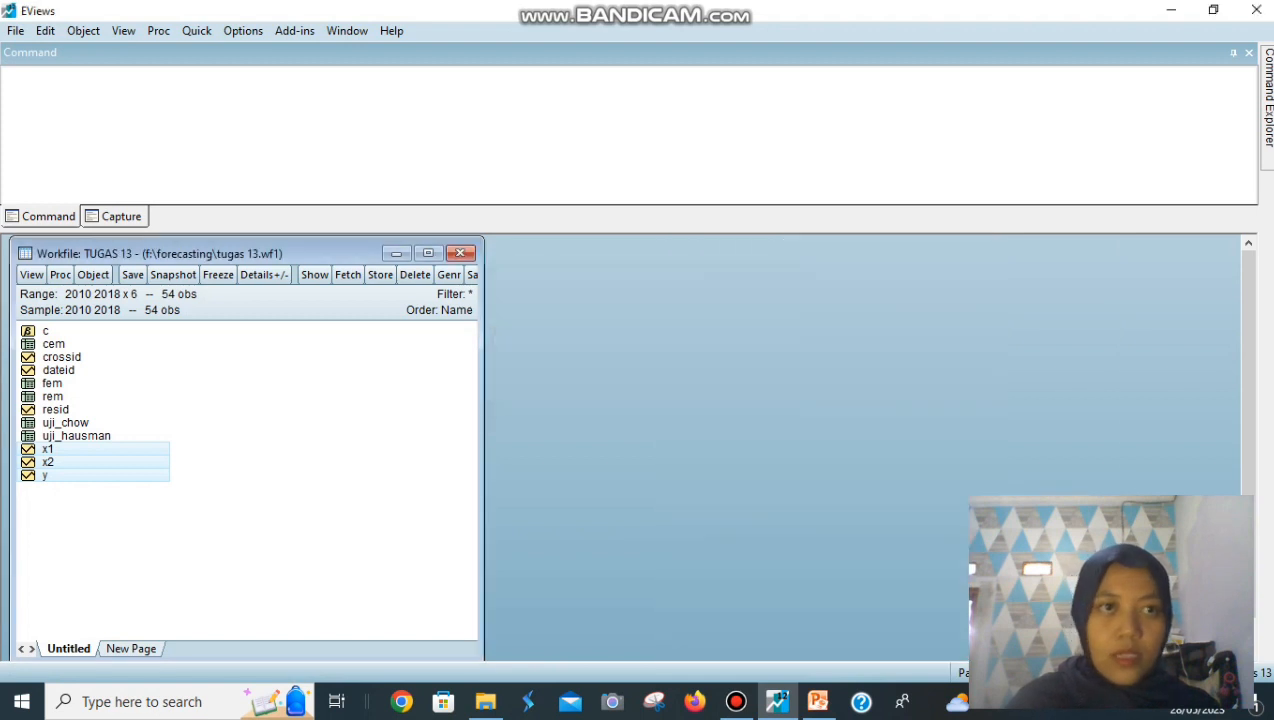
Compute the group correlation matrix for x1 and x2 only, and compare it with the Multikolinearitas slide in PowerPoint
click(196, 30)
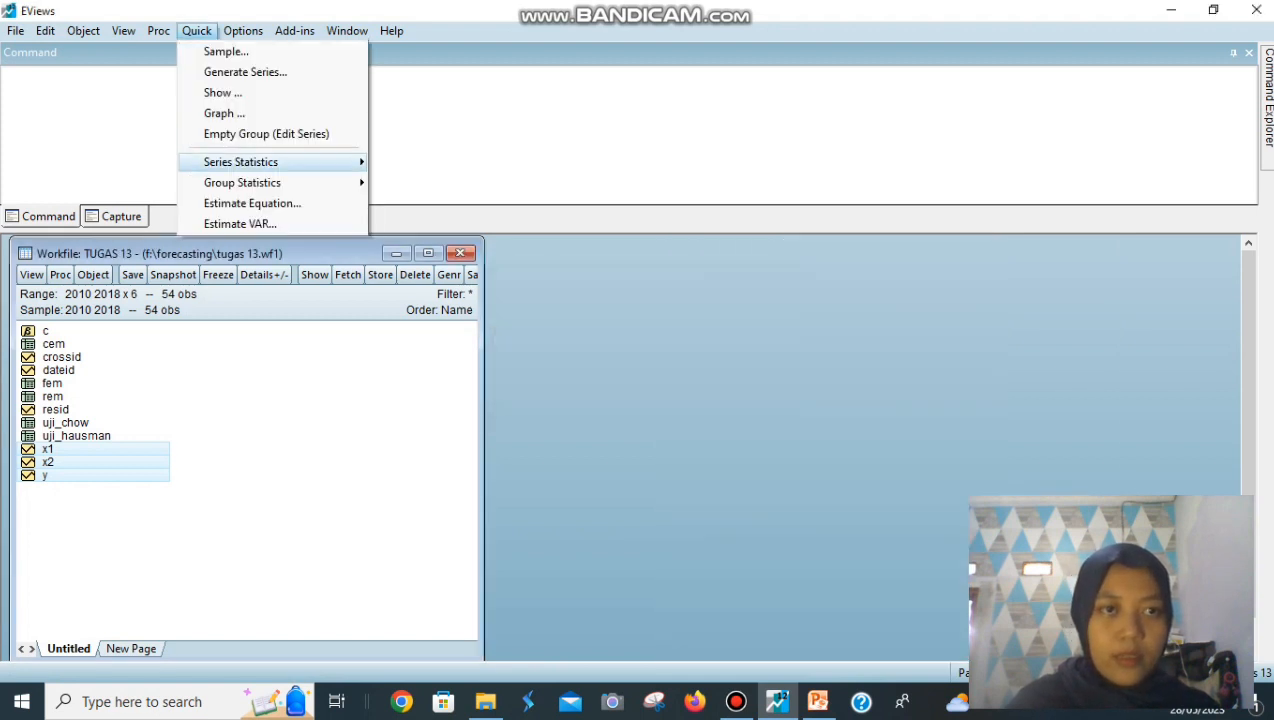
mouse_move(250, 182)
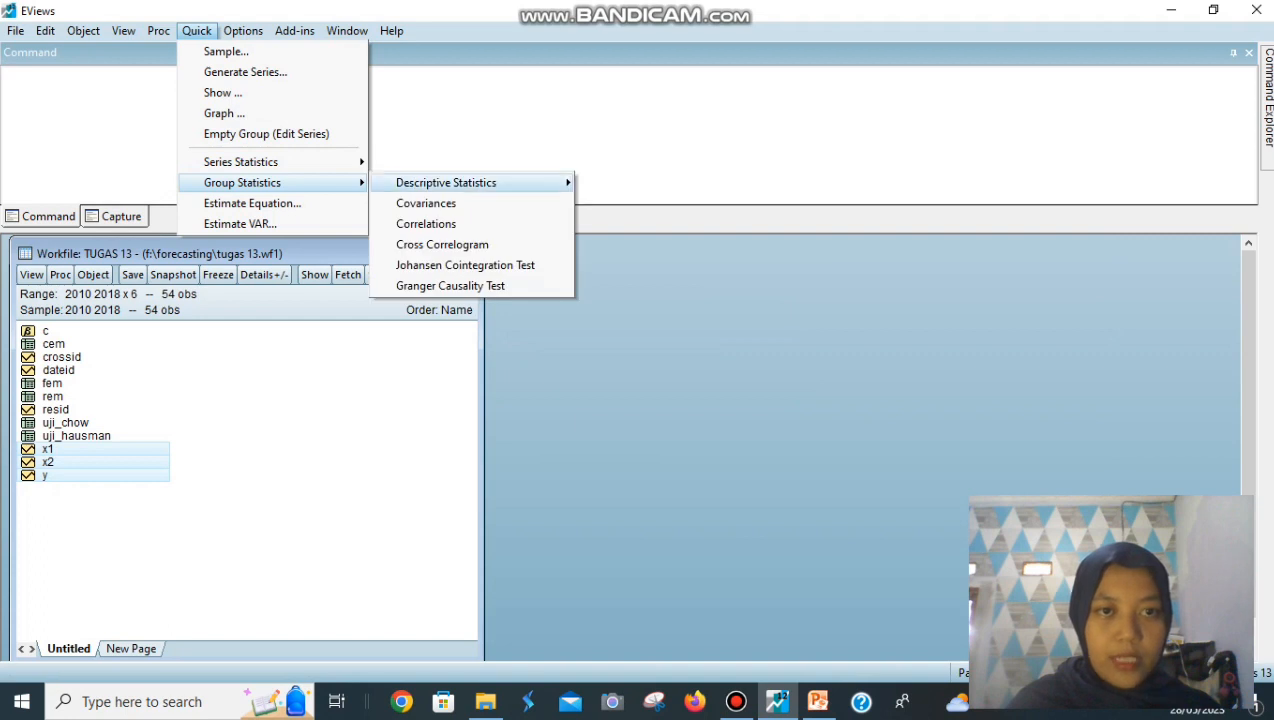
click(426, 223)
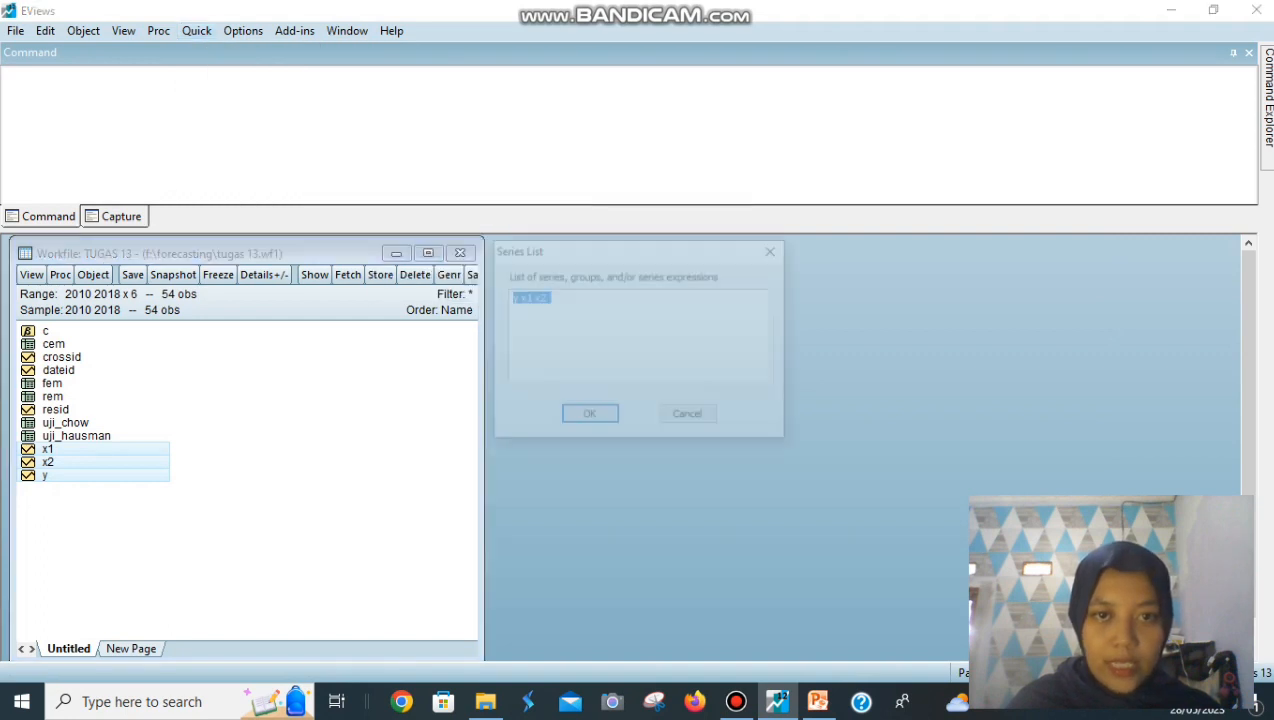
click(518, 297)
key(BackSpace)
key(BackSpace)
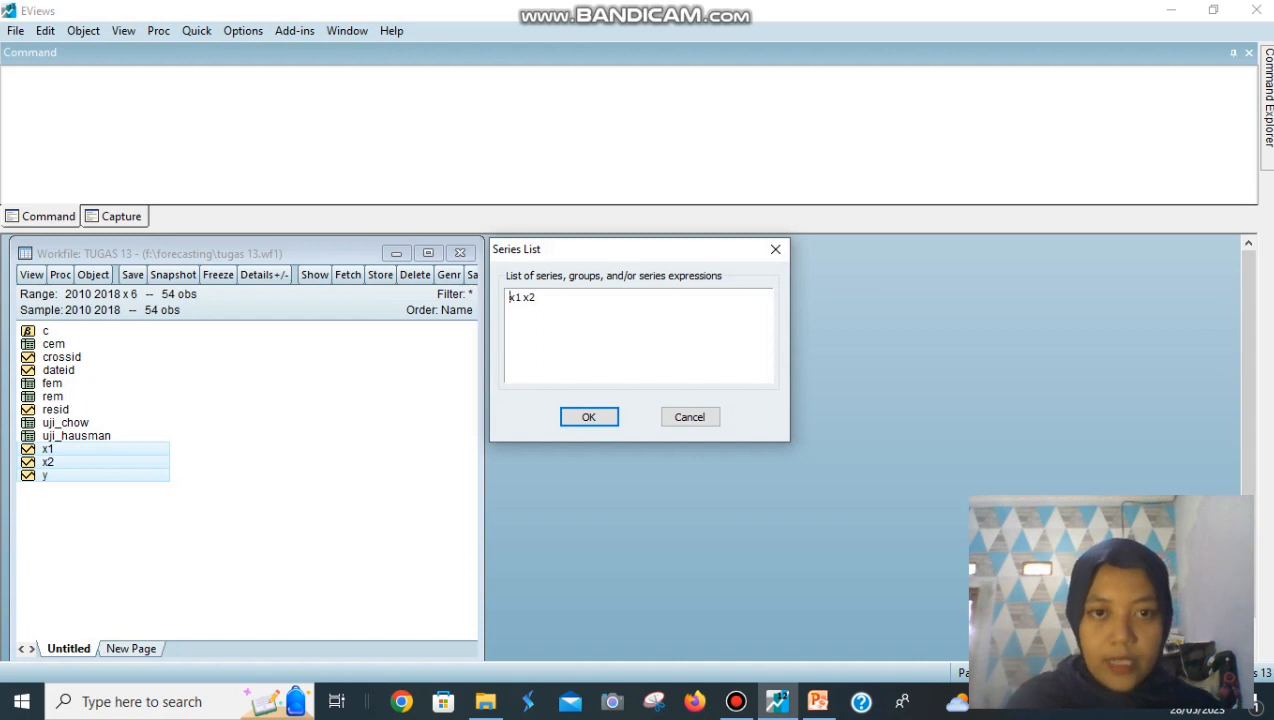
key(Return)
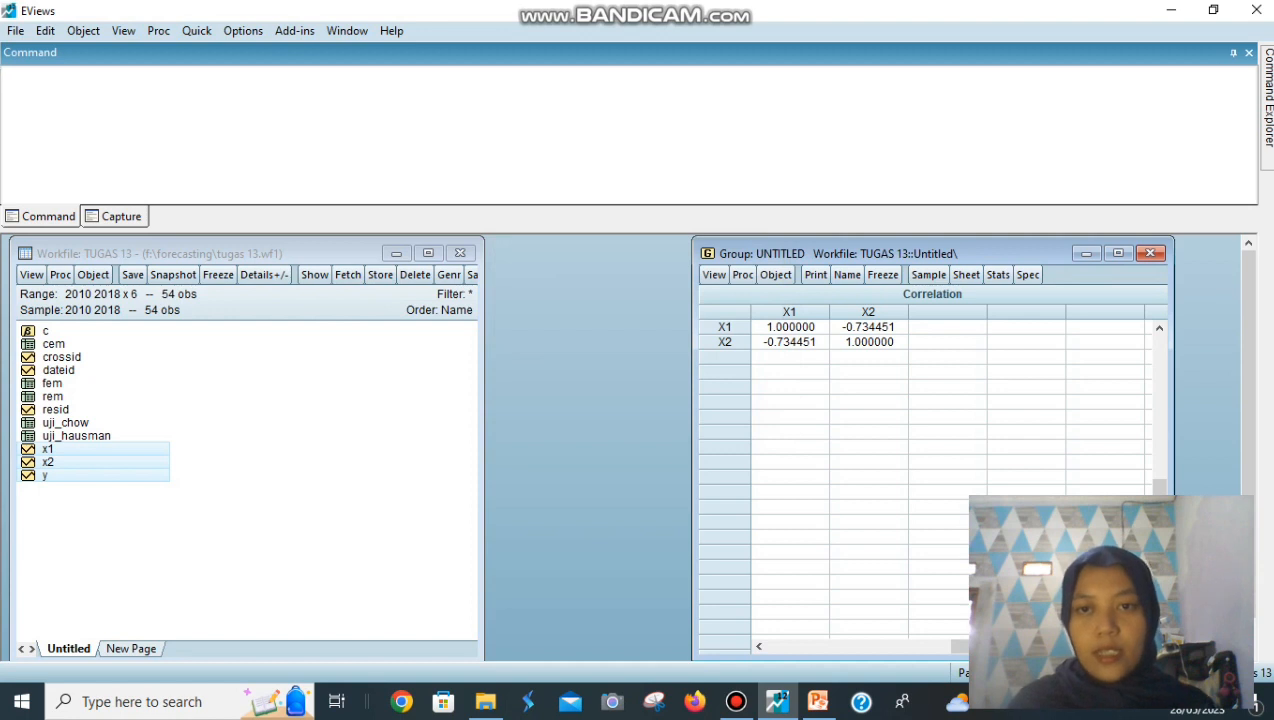
click(818, 701)
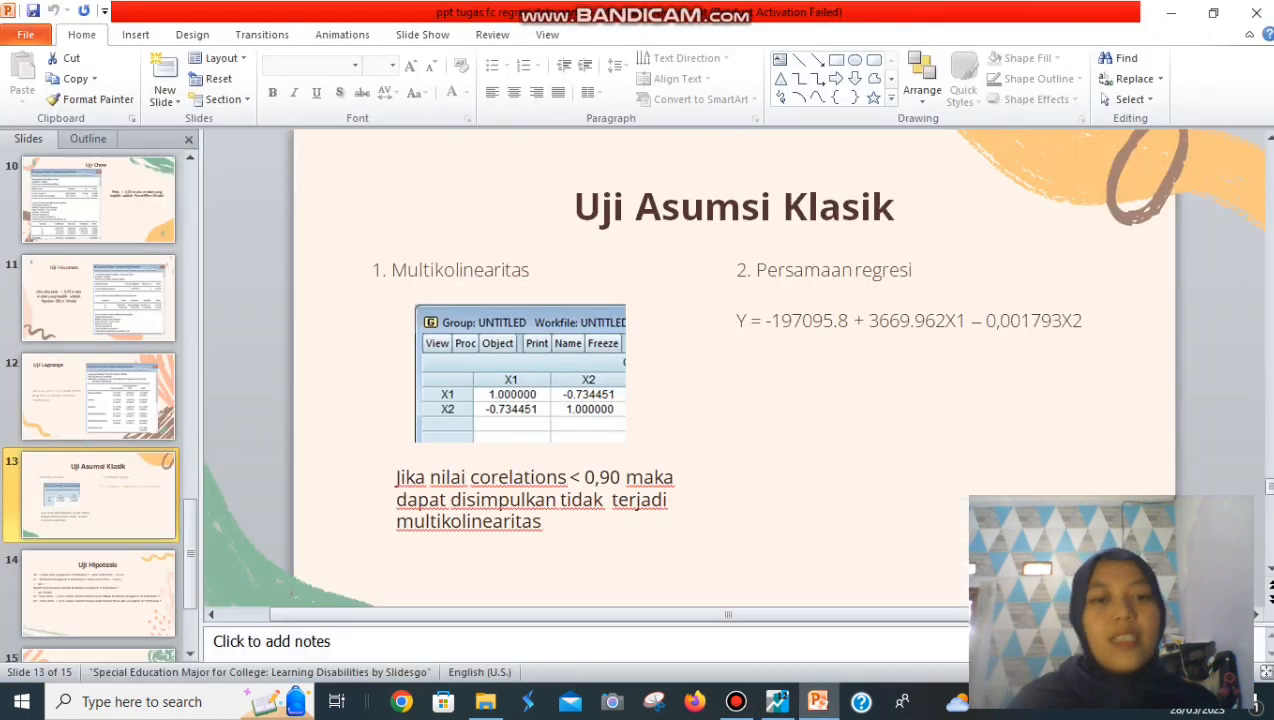